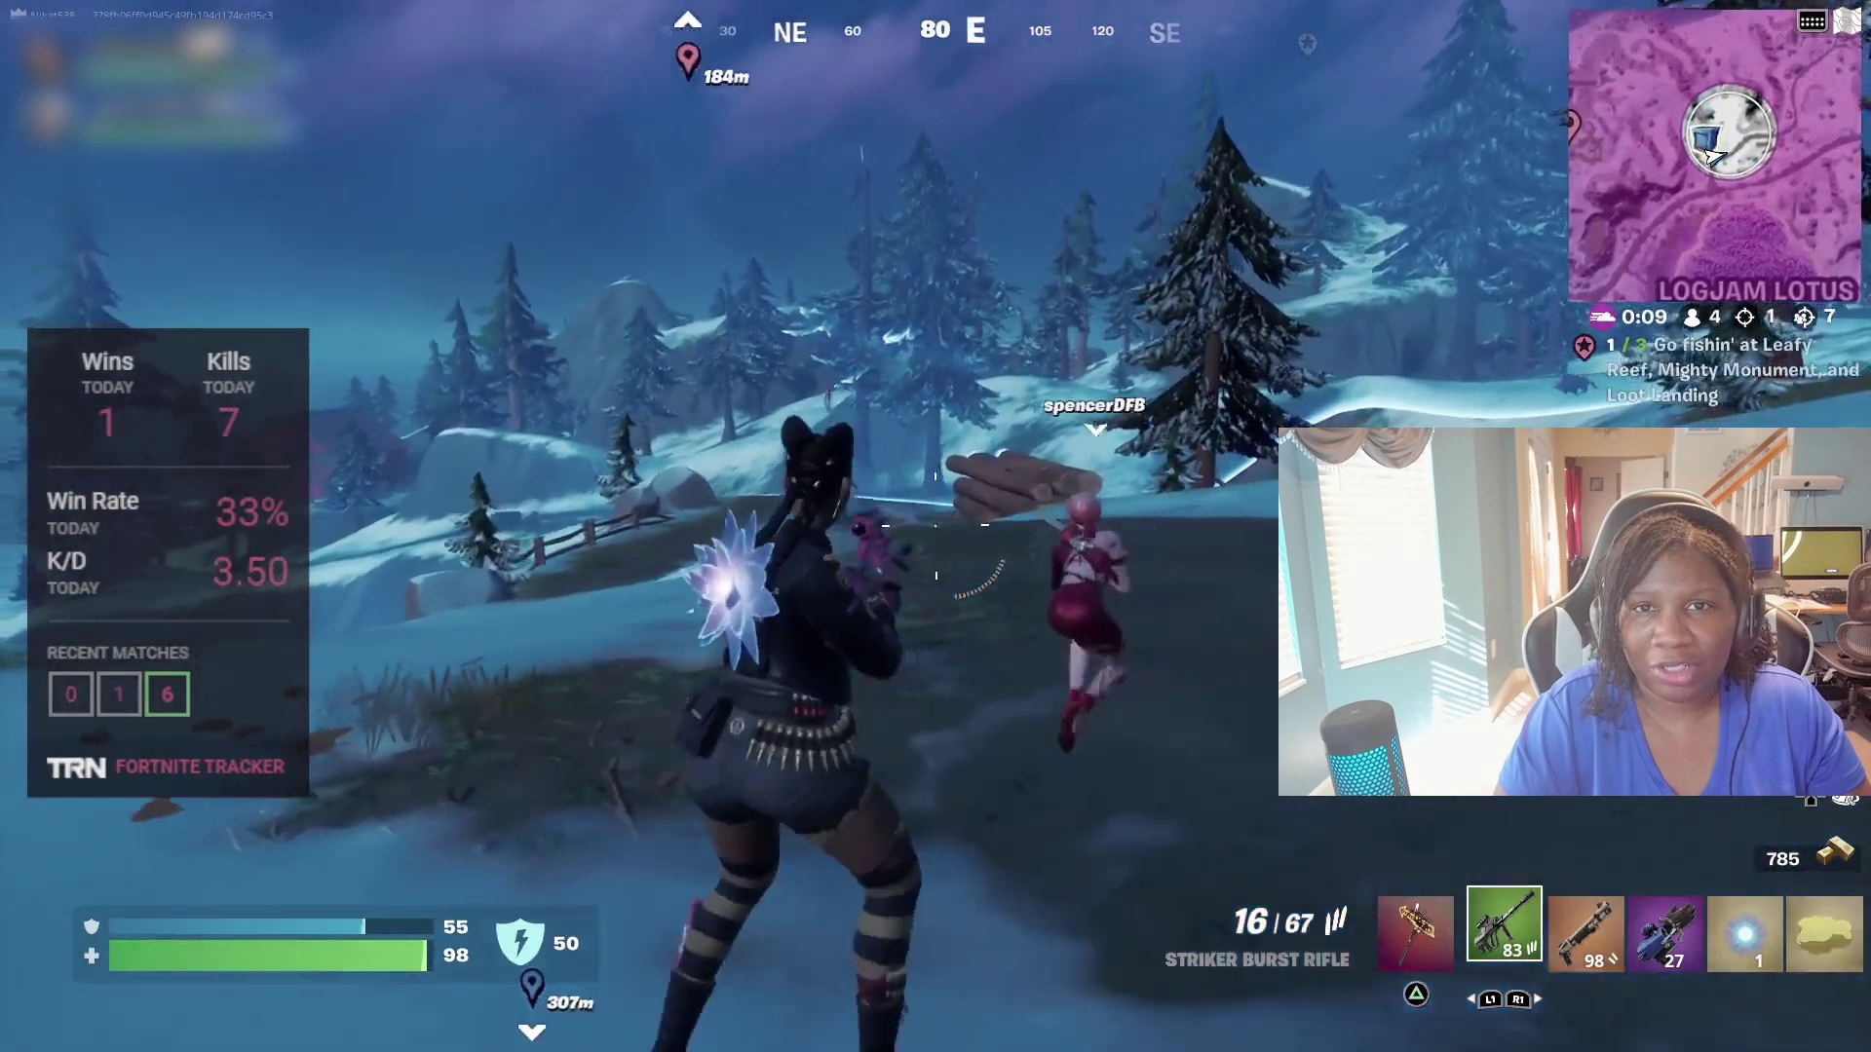
key(3)
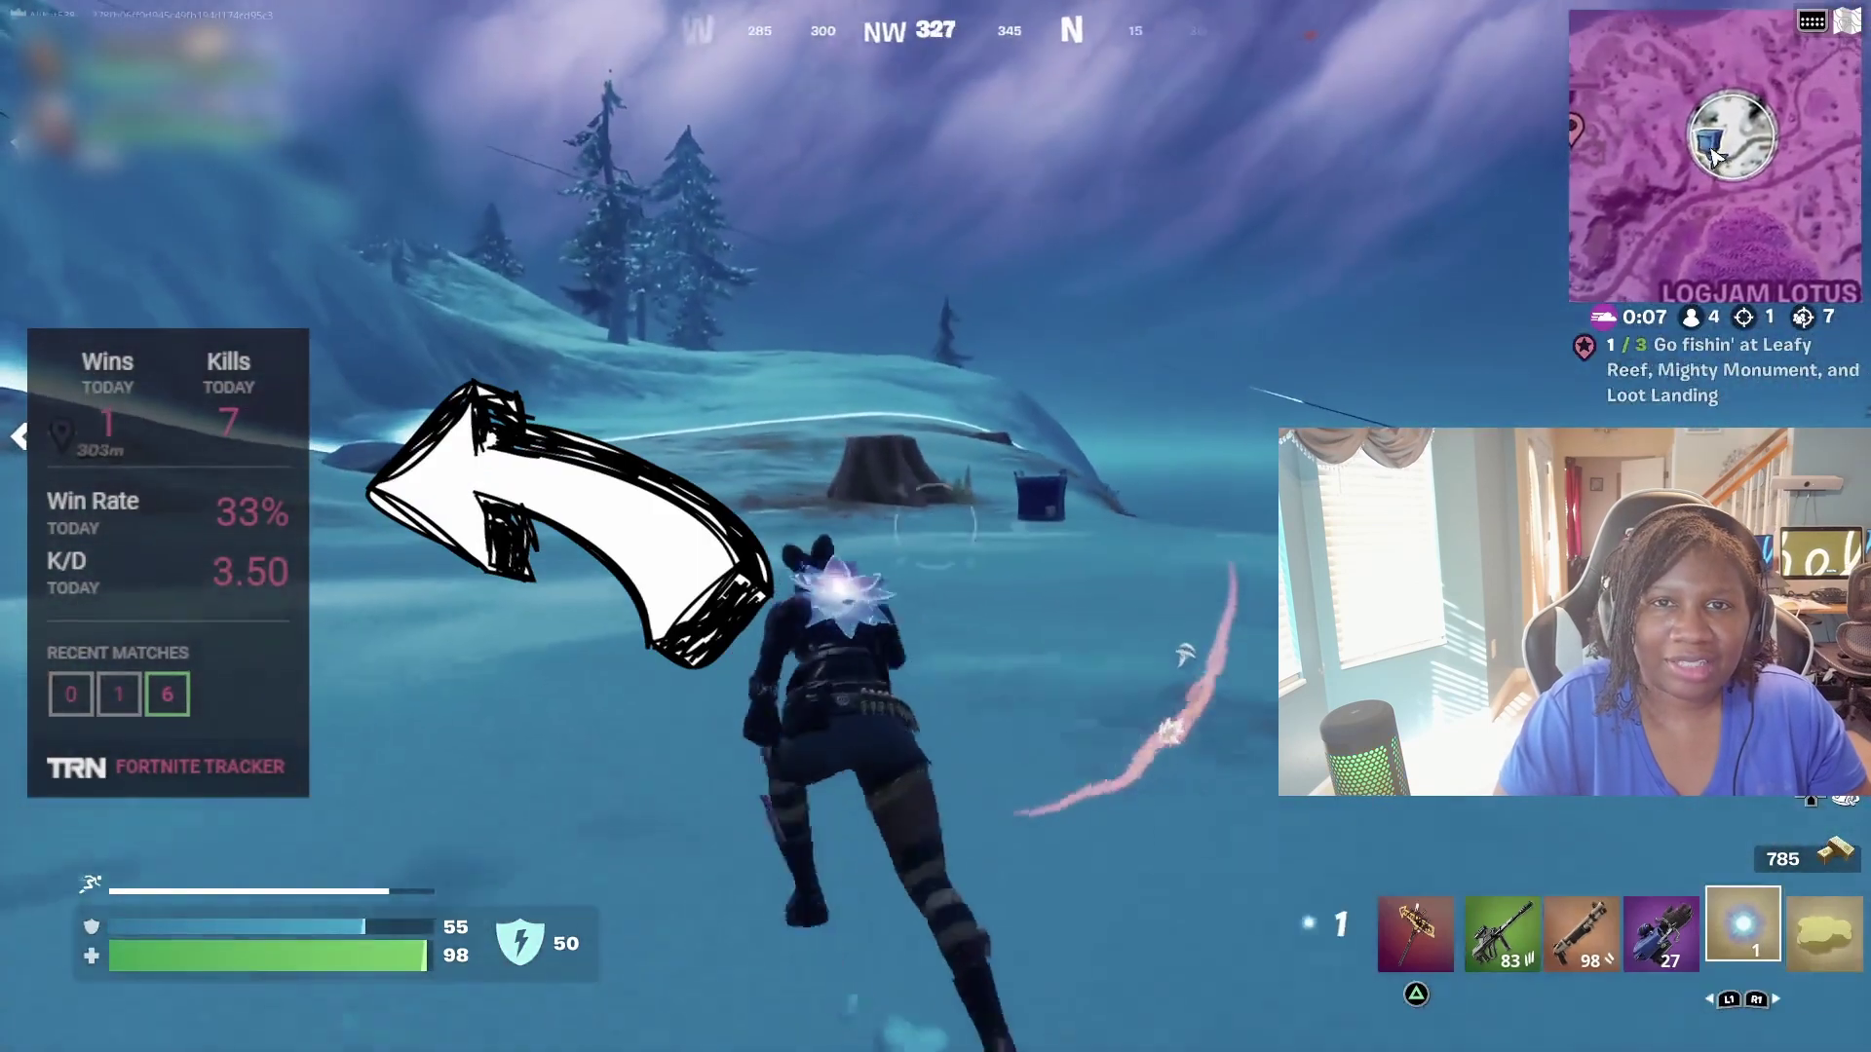
key(6)
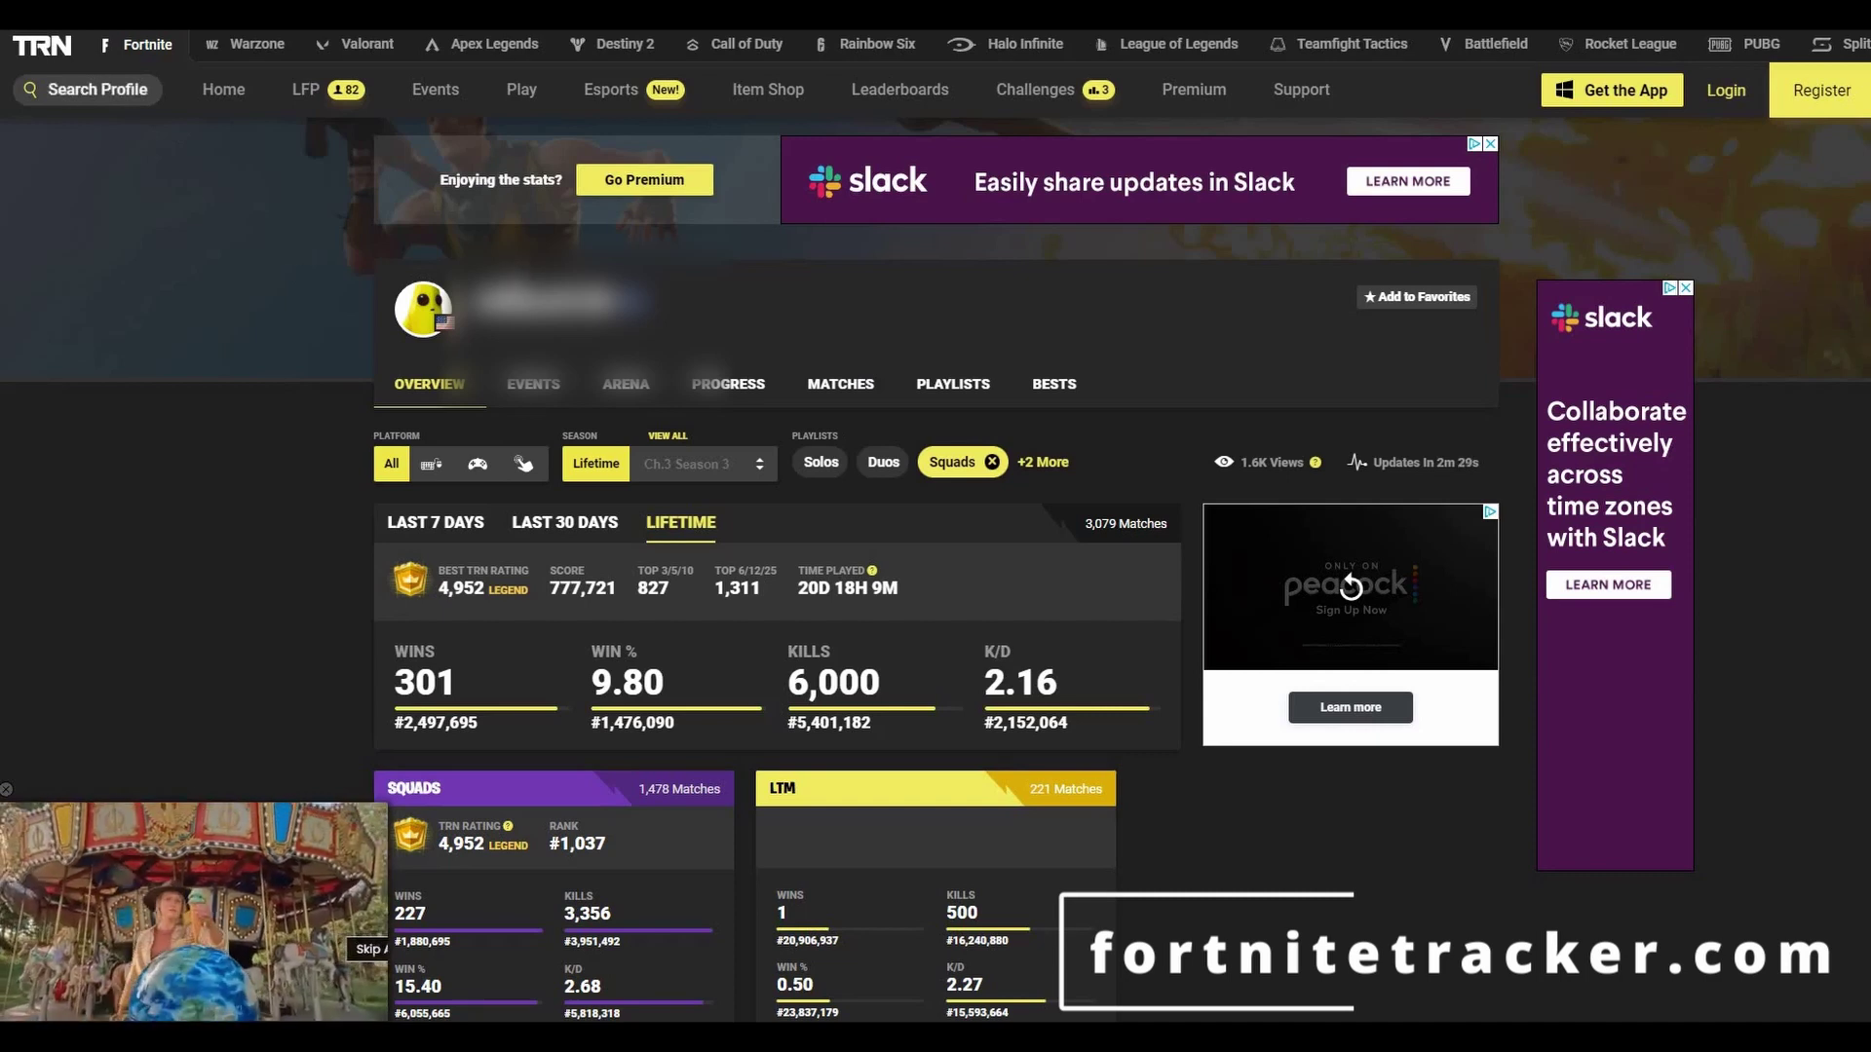
Search Fortnite Tracker for the player's profile by Epic name and open it
click(102, 90)
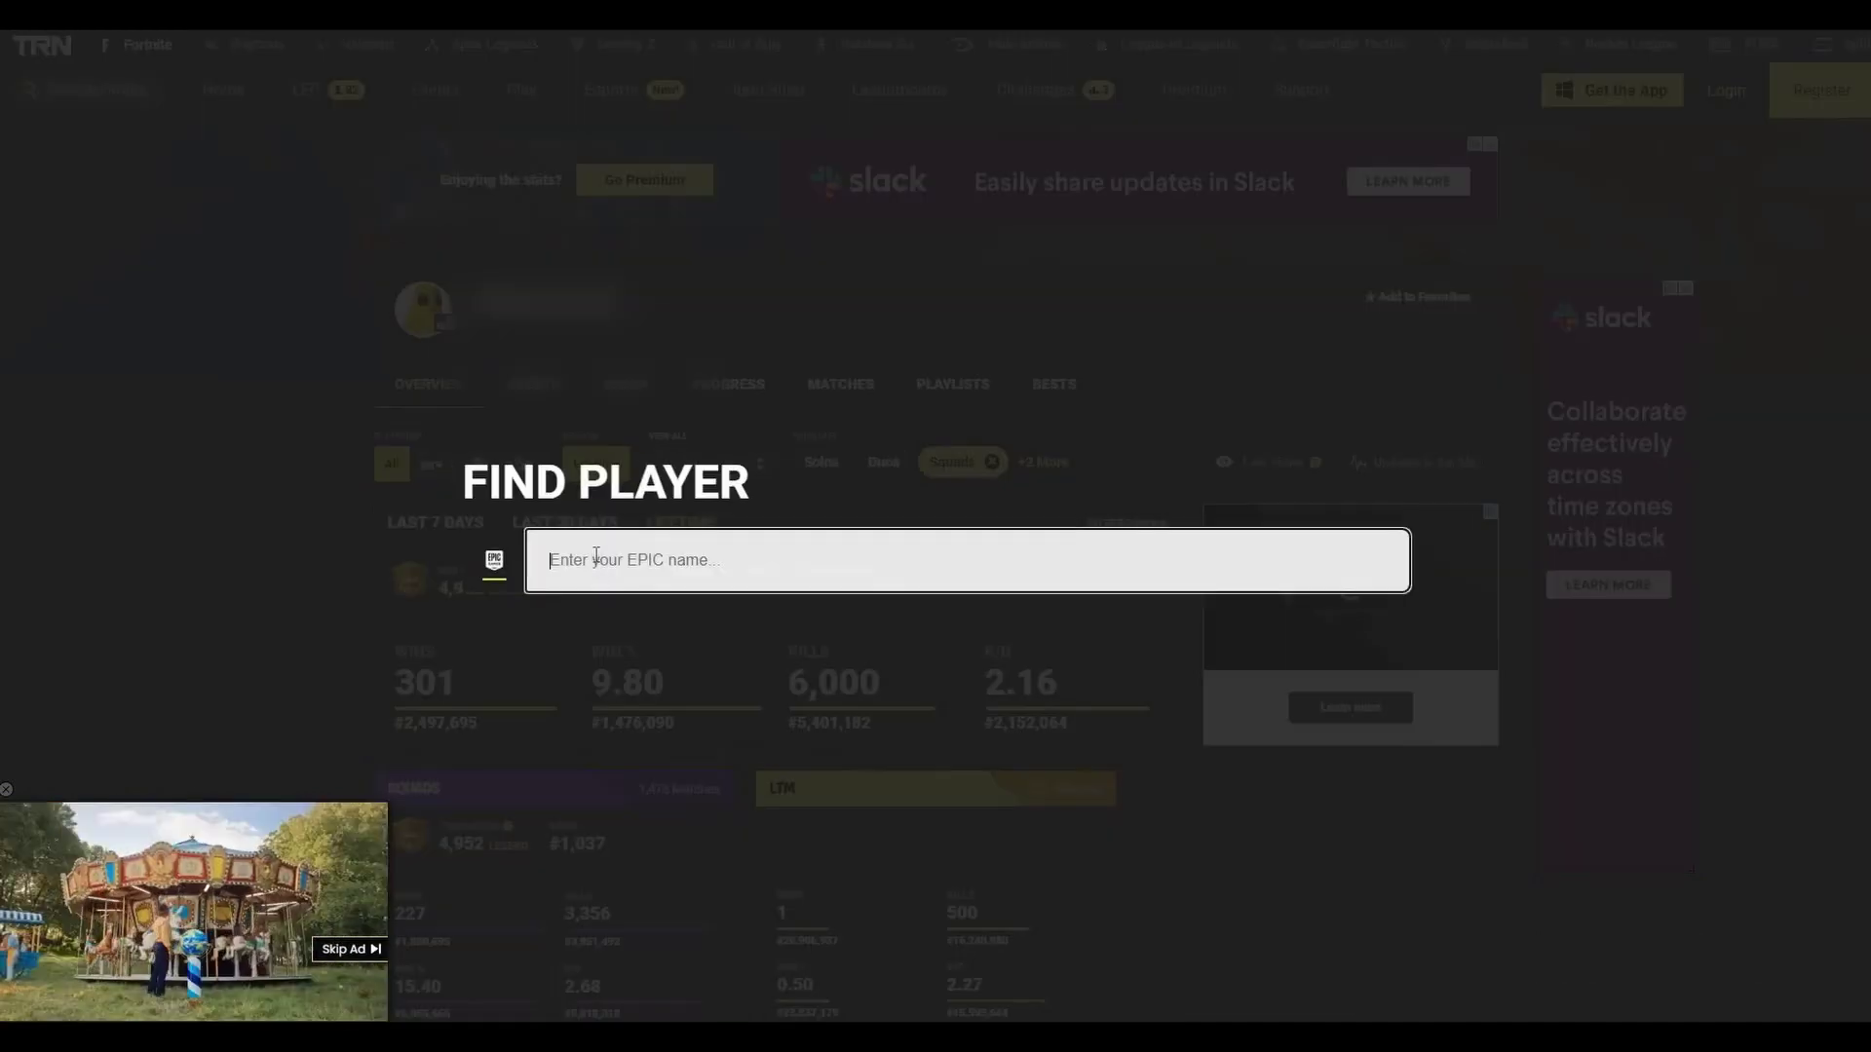
text(All)
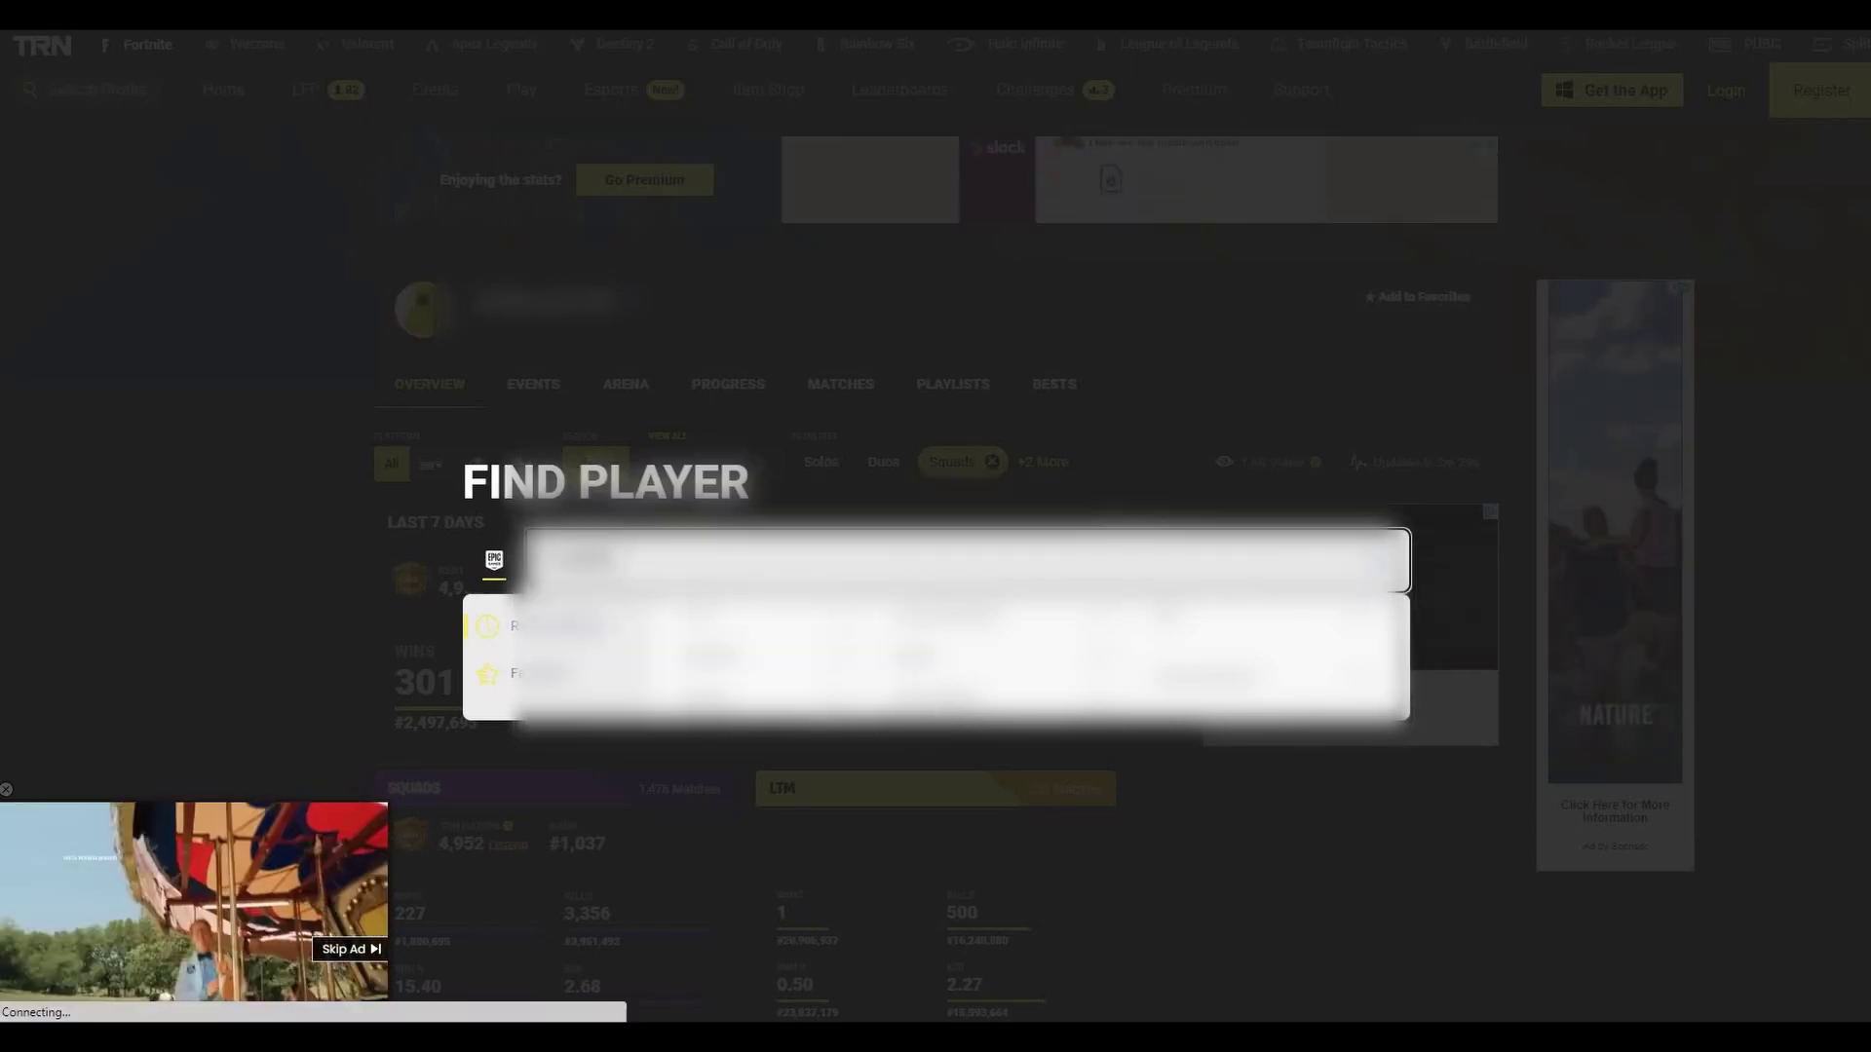
click(986, 633)
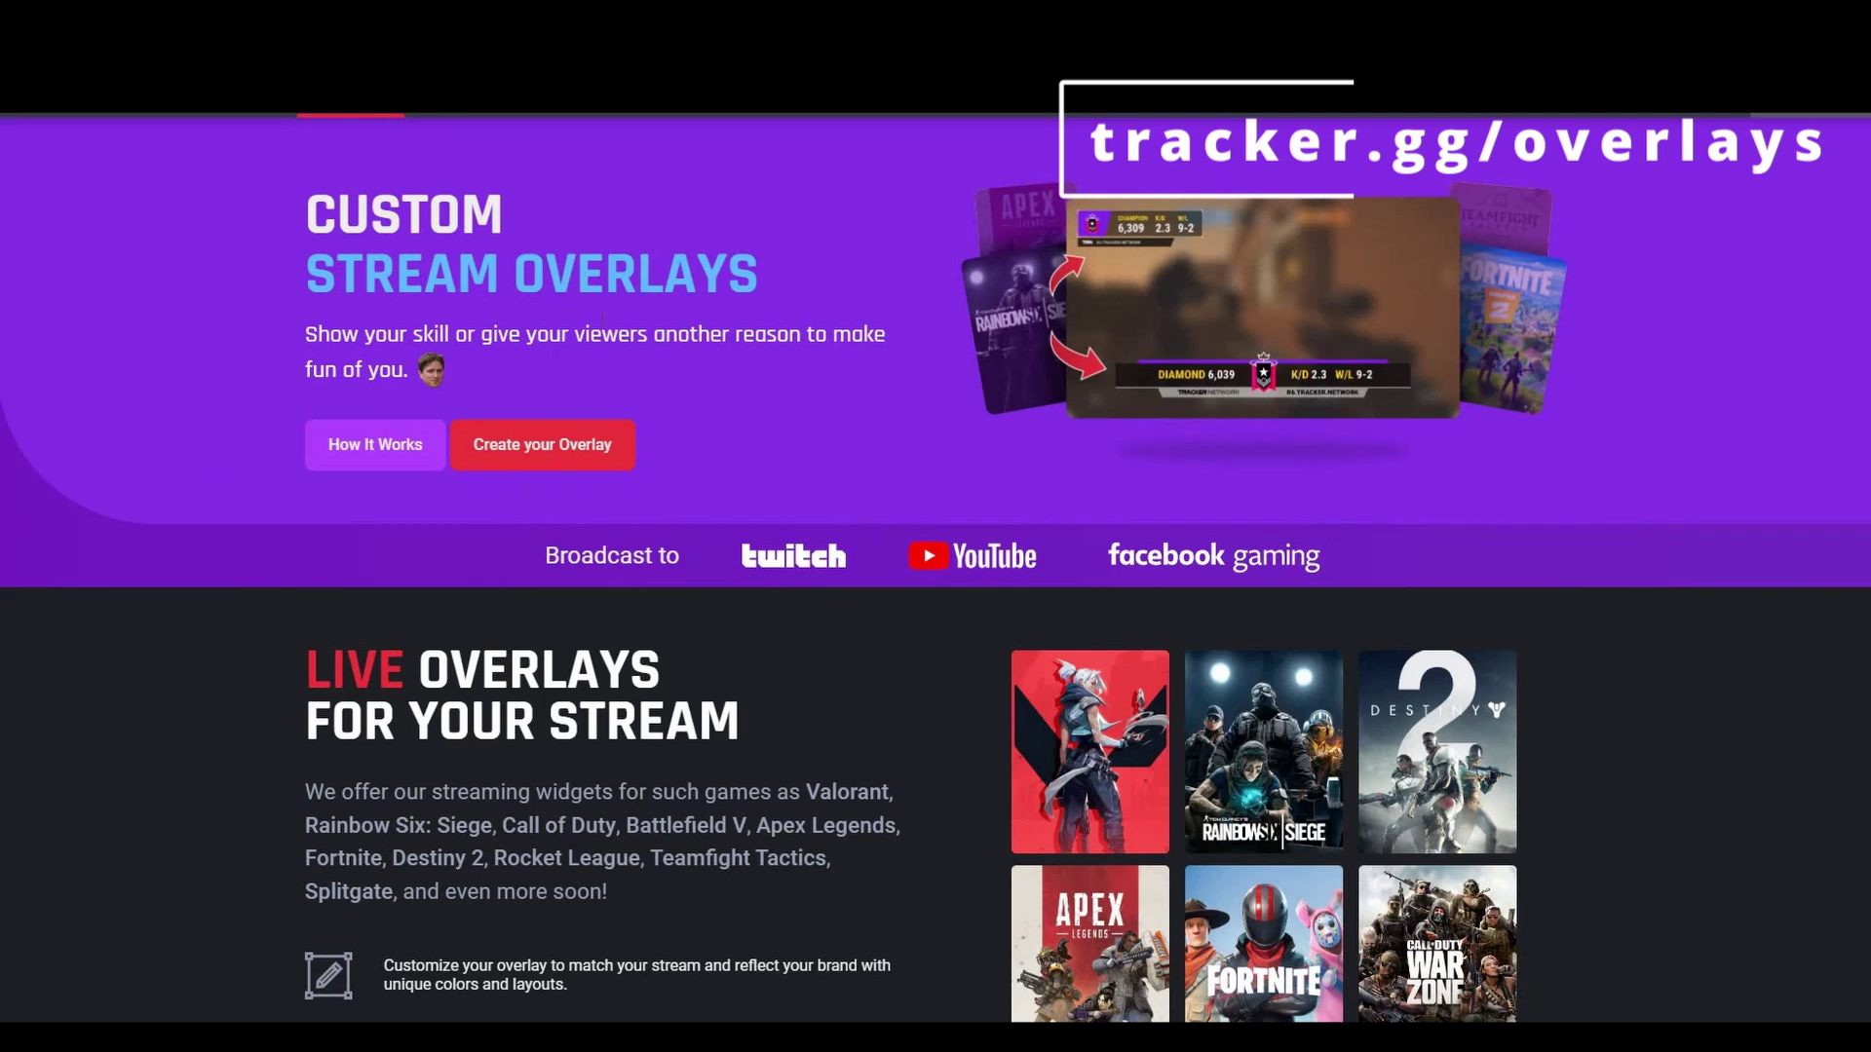
Start creating a custom stream overlay for Fortnite and set its layout variant to Lifetime Stats
click(517, 443)
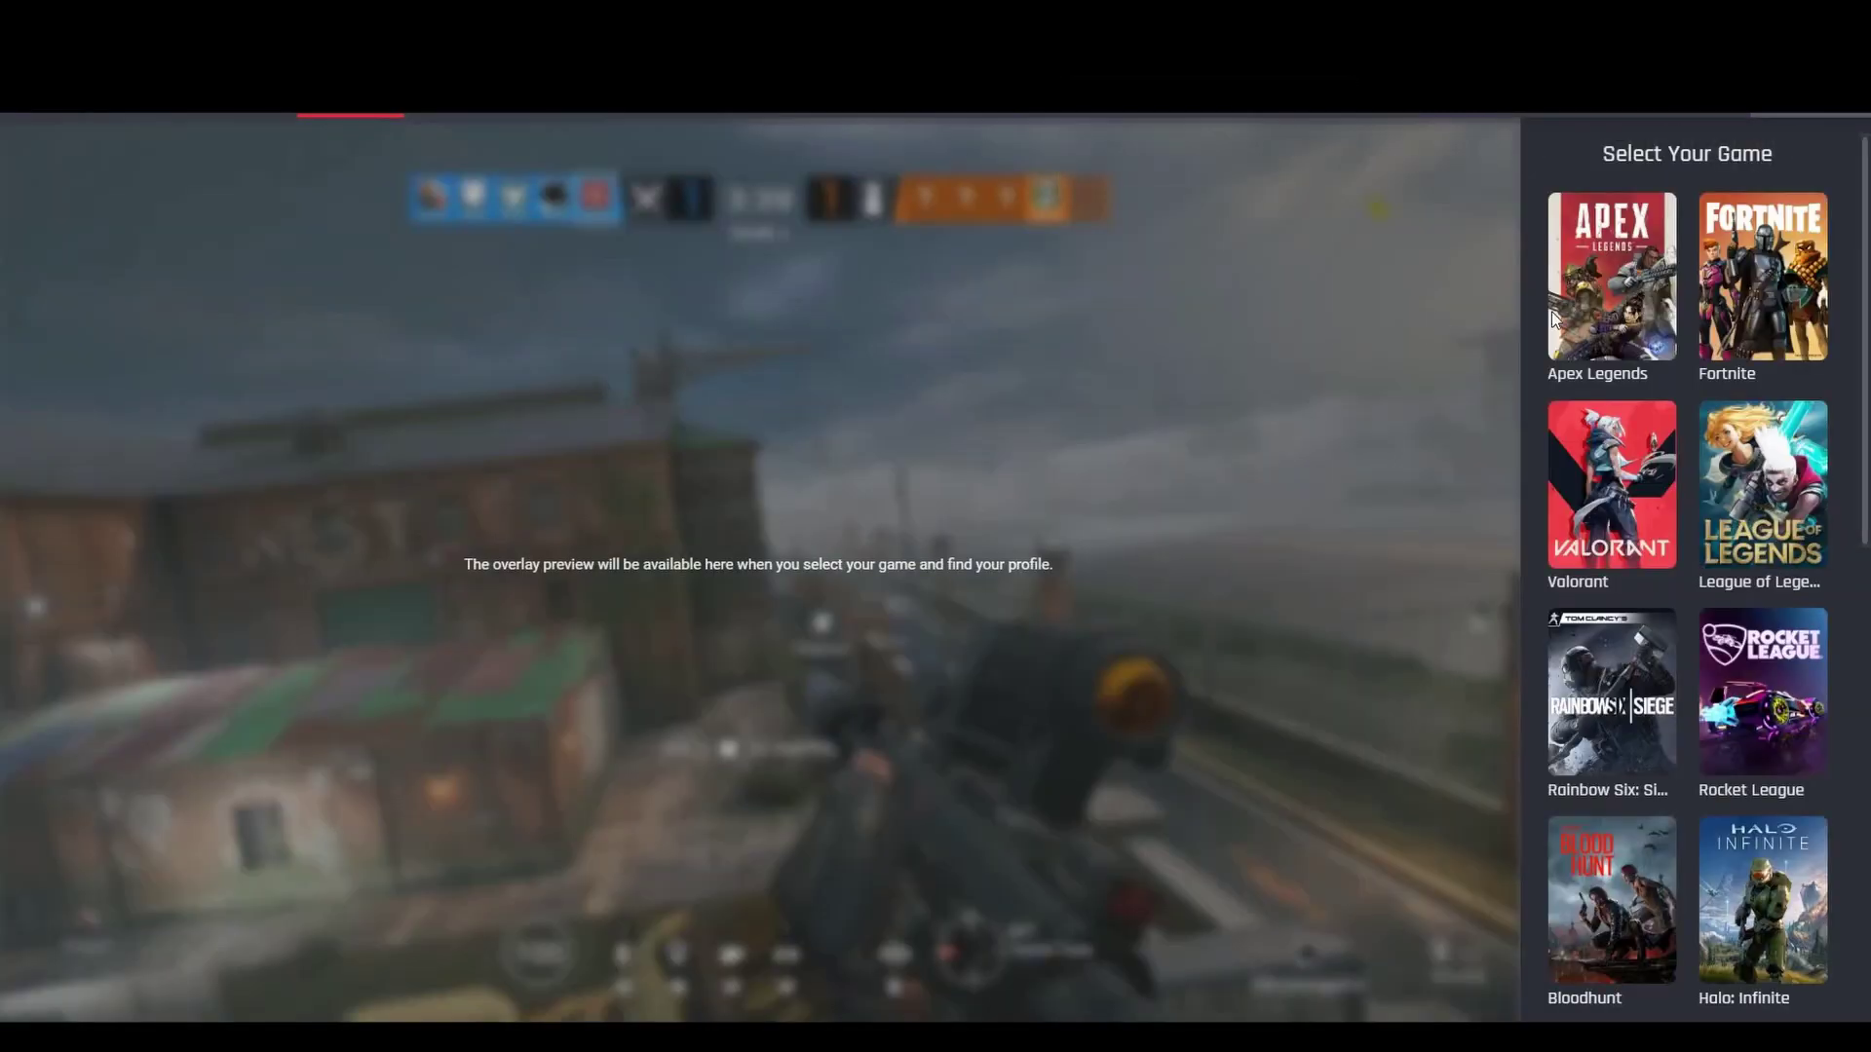
click(1766, 317)
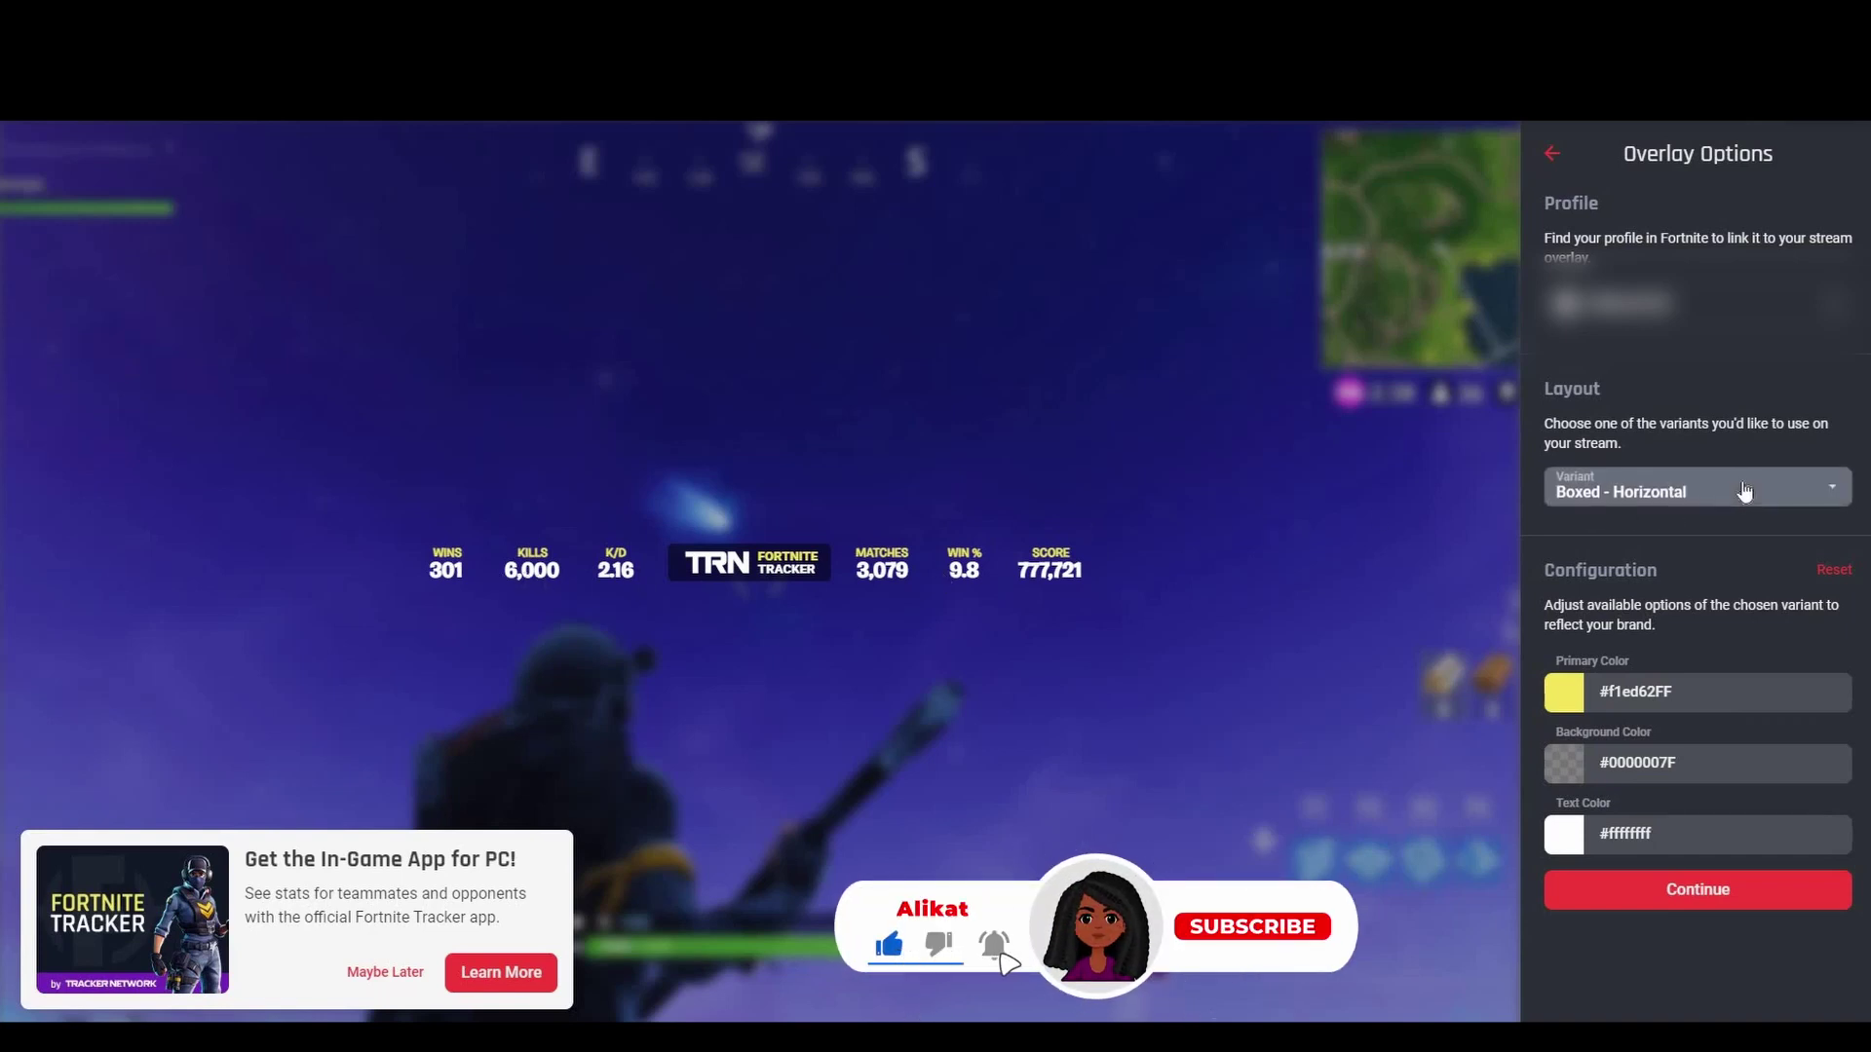
click(1681, 541)
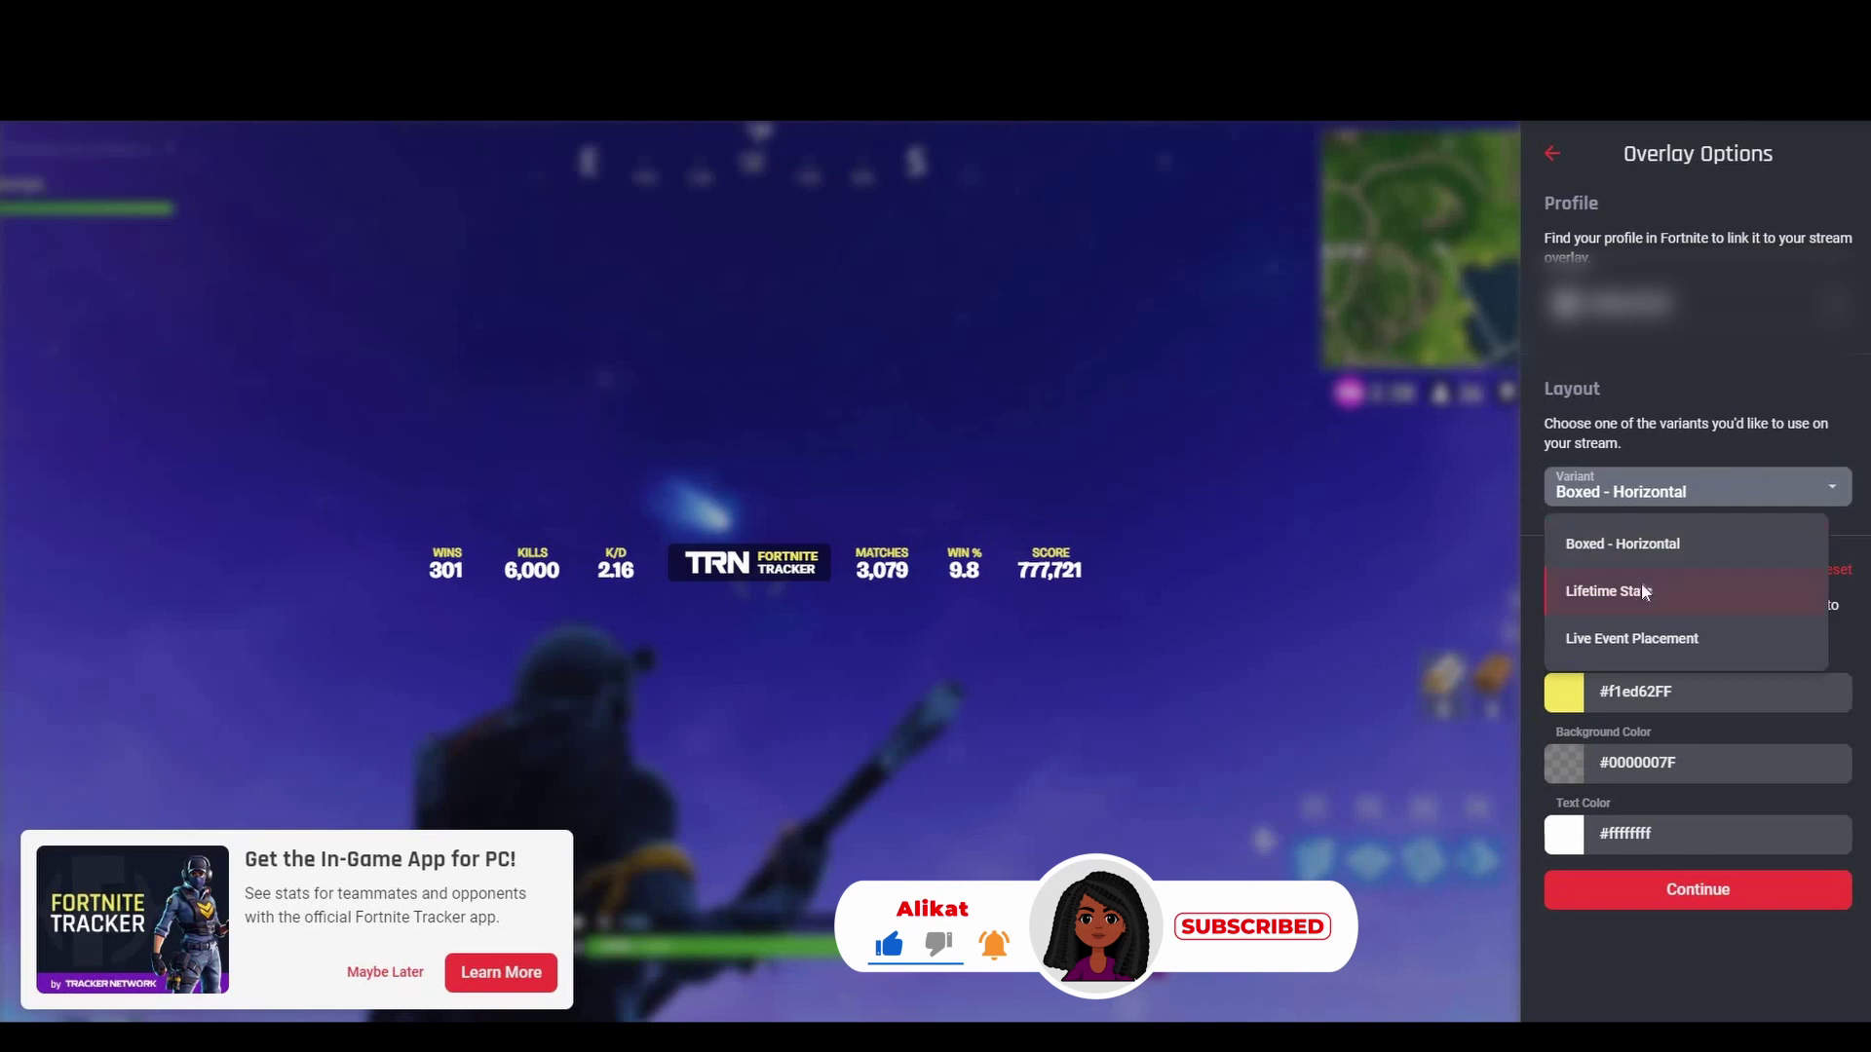
click(1641, 594)
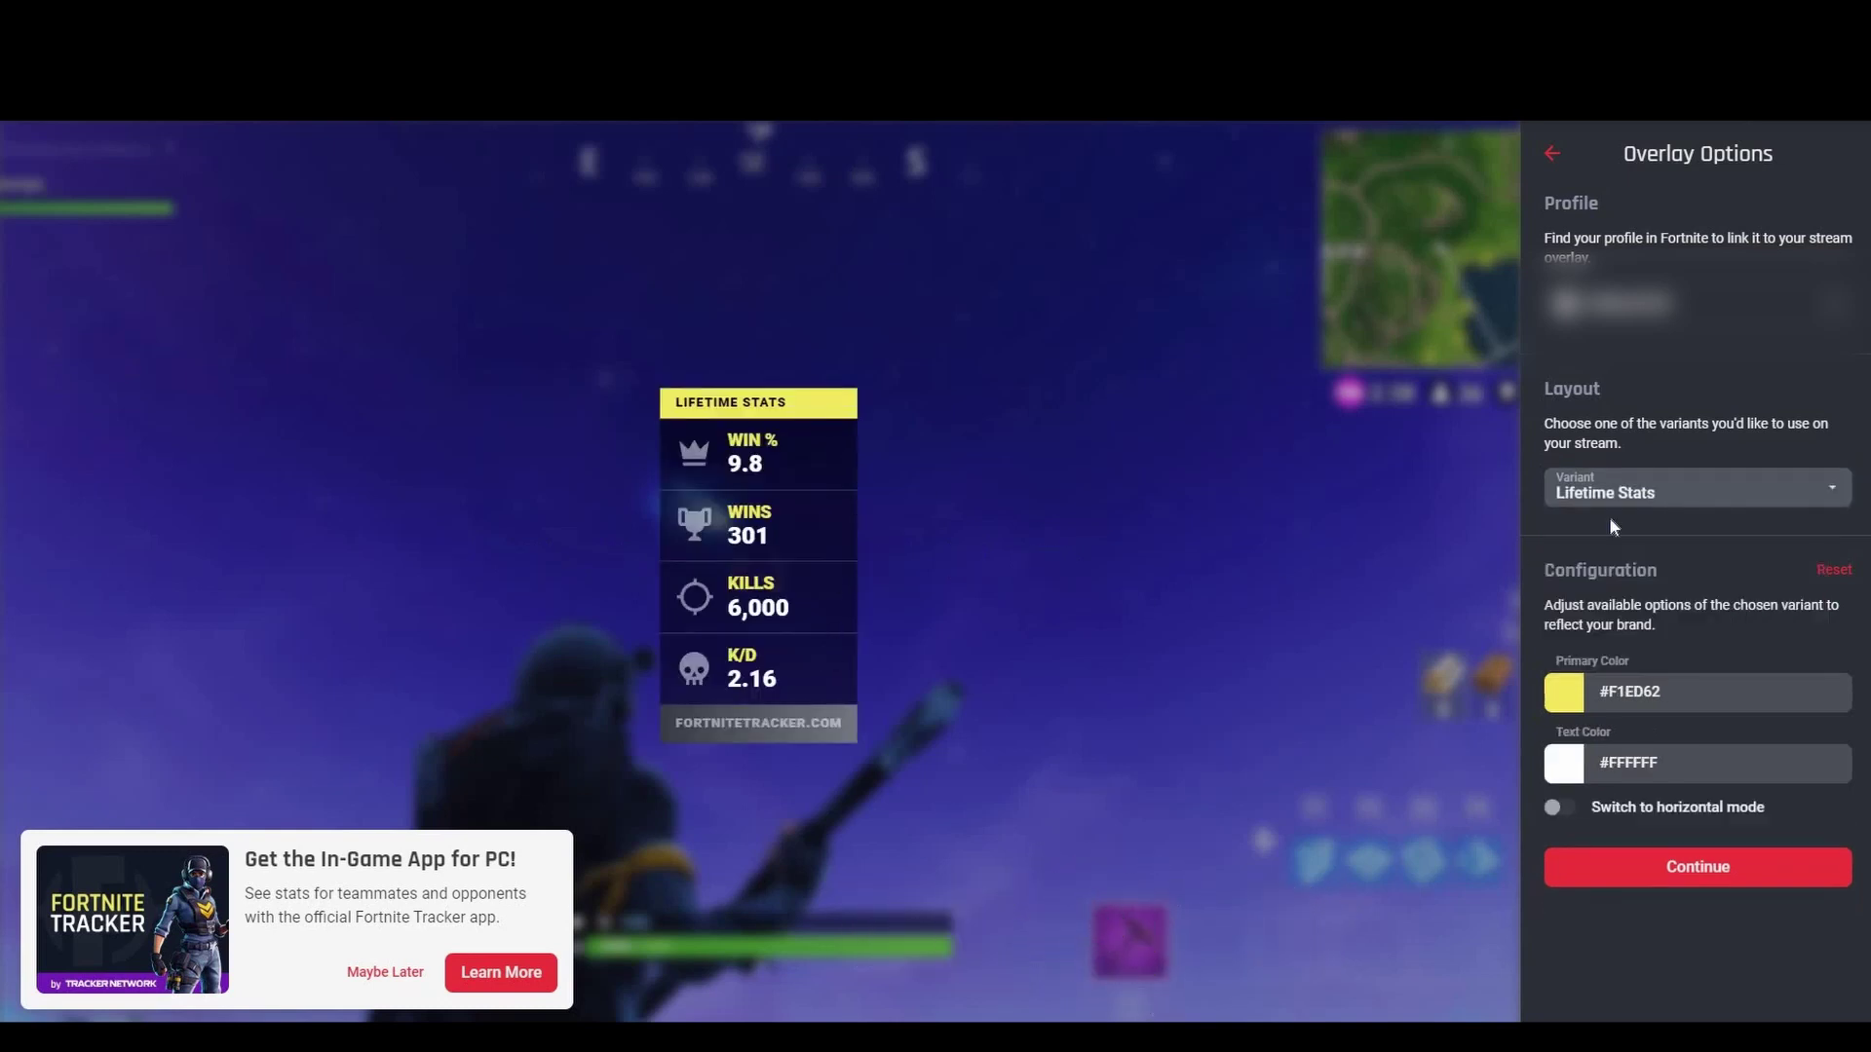
Preview the Live Event Placement layout variant, and return the overlay to Lifetime Stats
click(1698, 487)
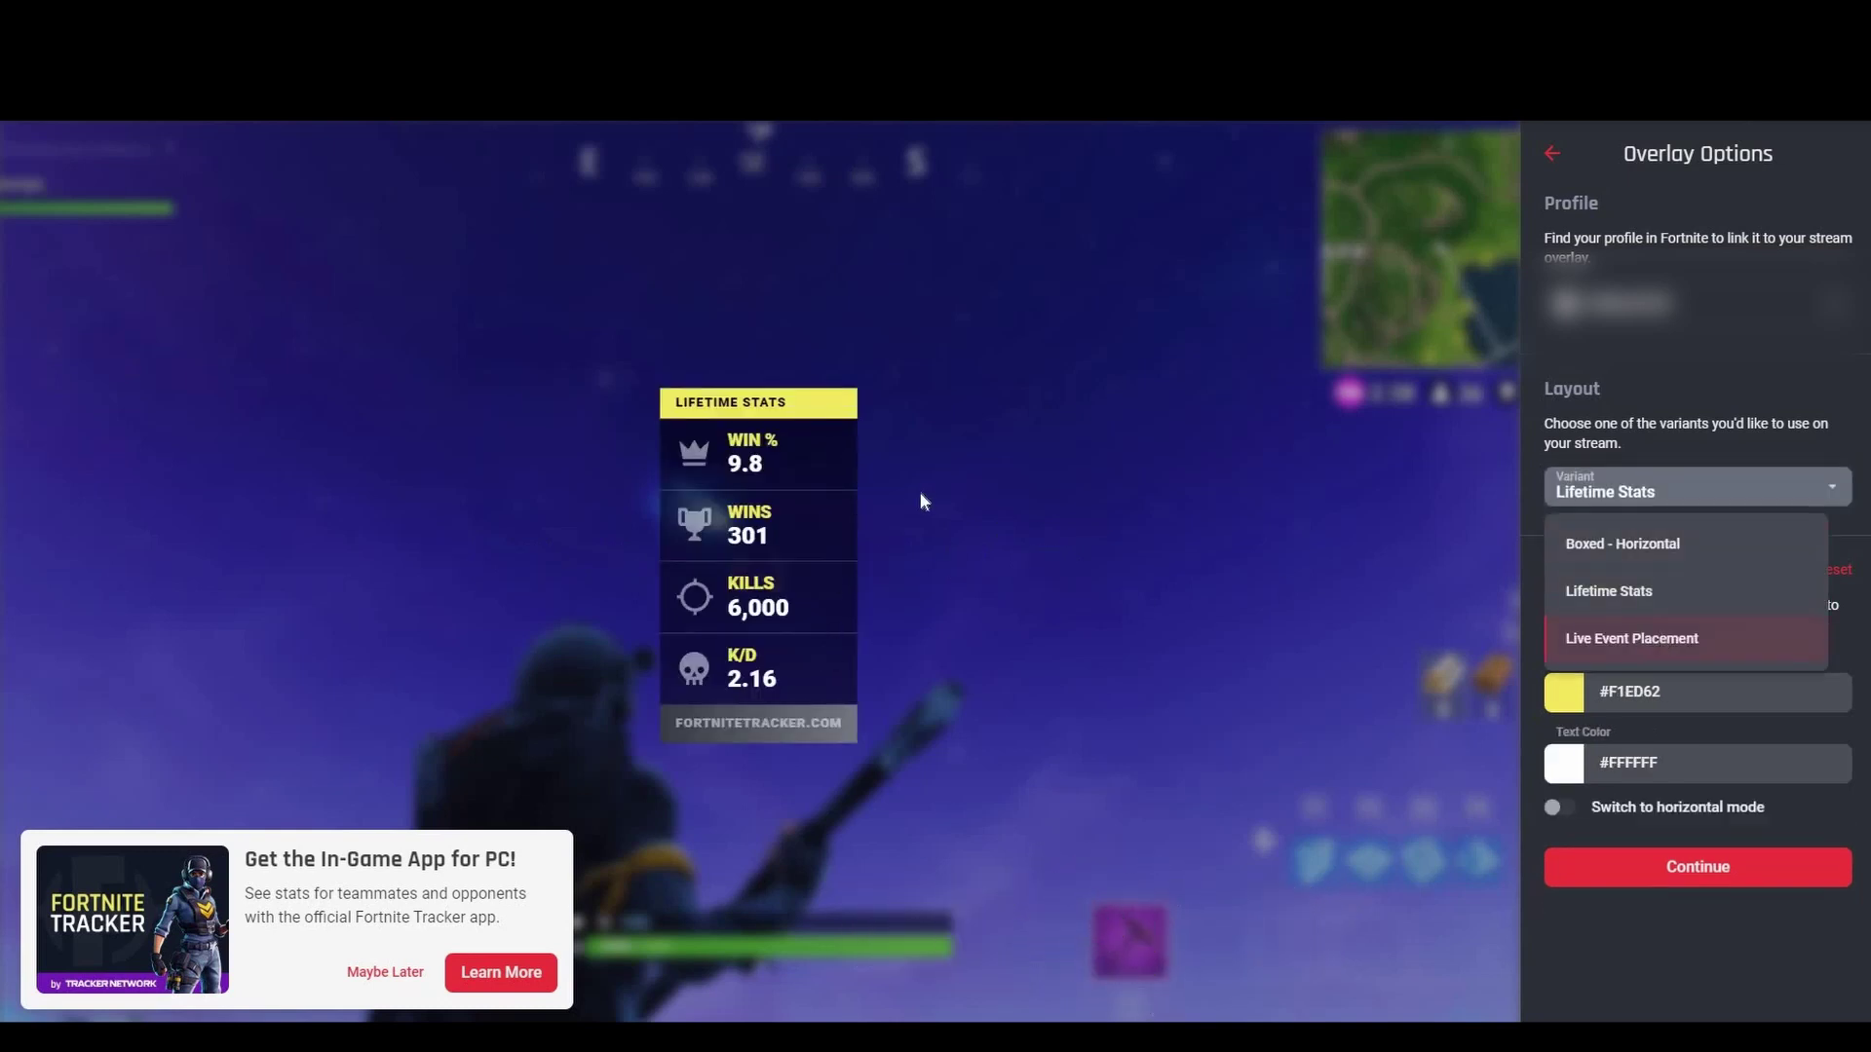
click(1664, 631)
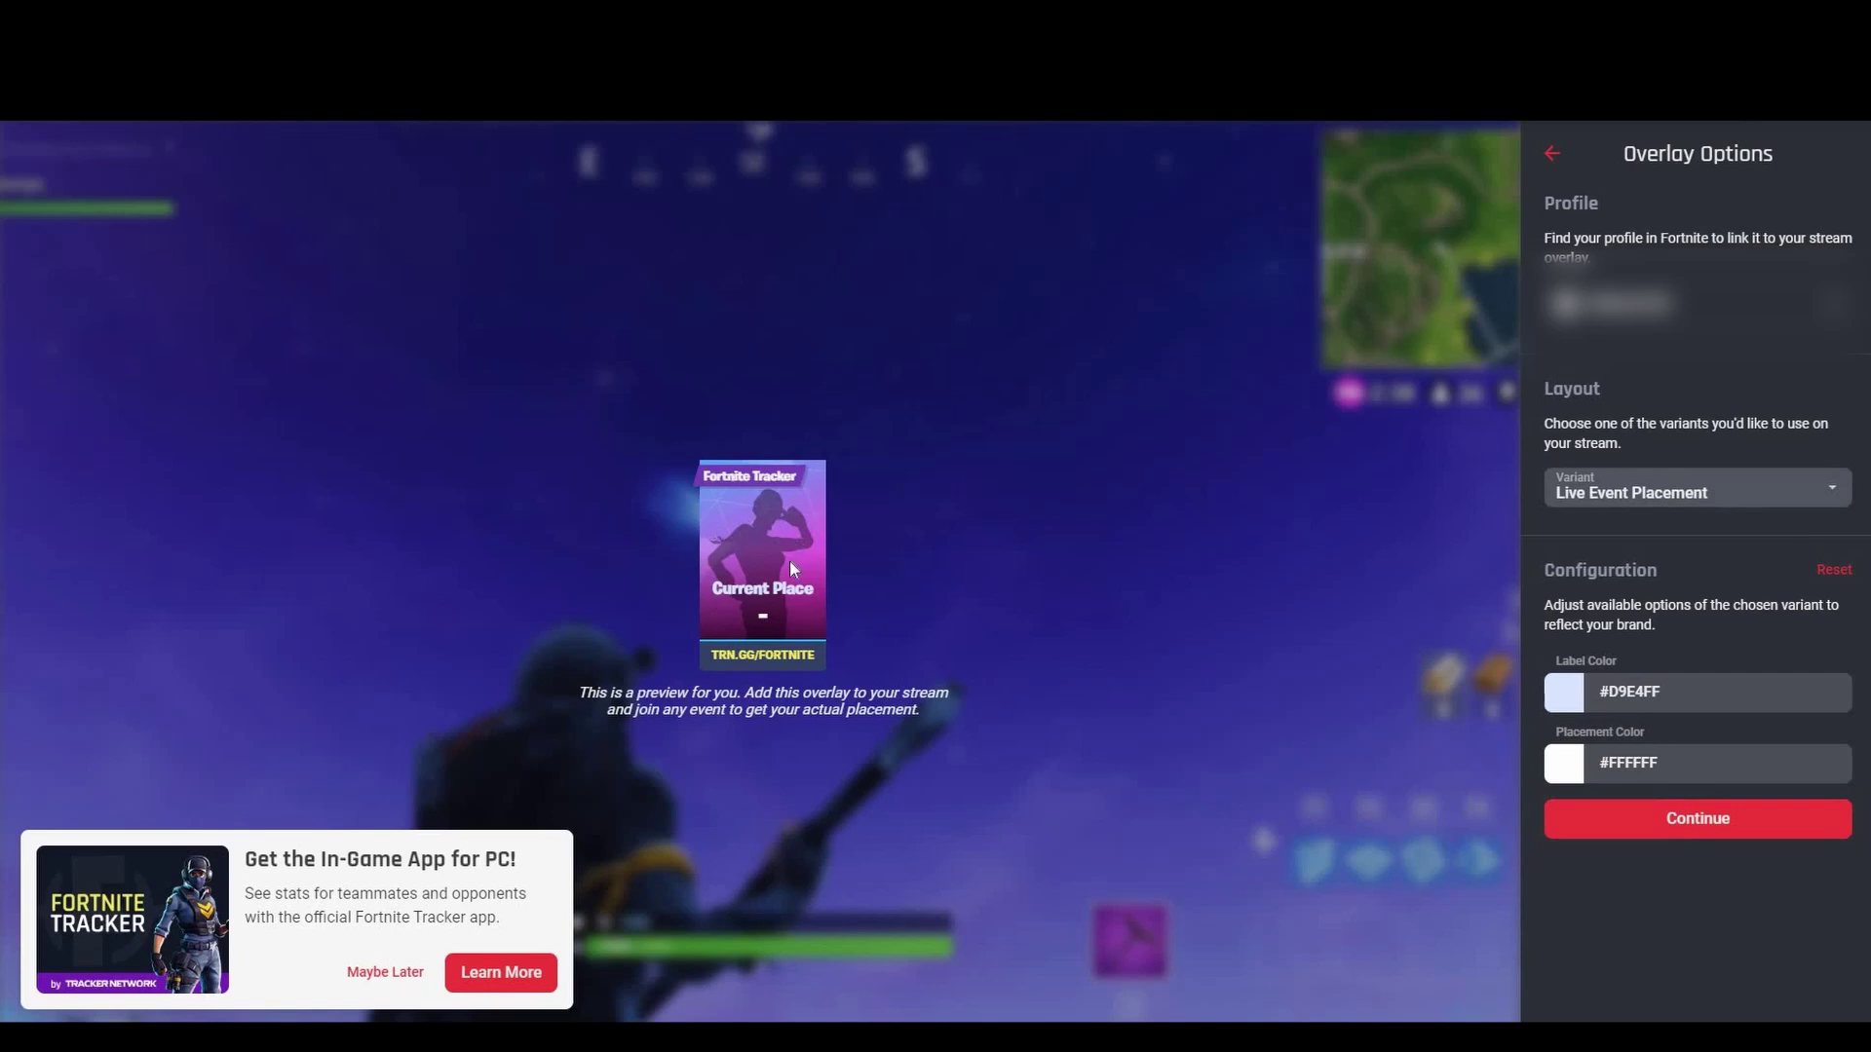
click(1623, 487)
click(1625, 591)
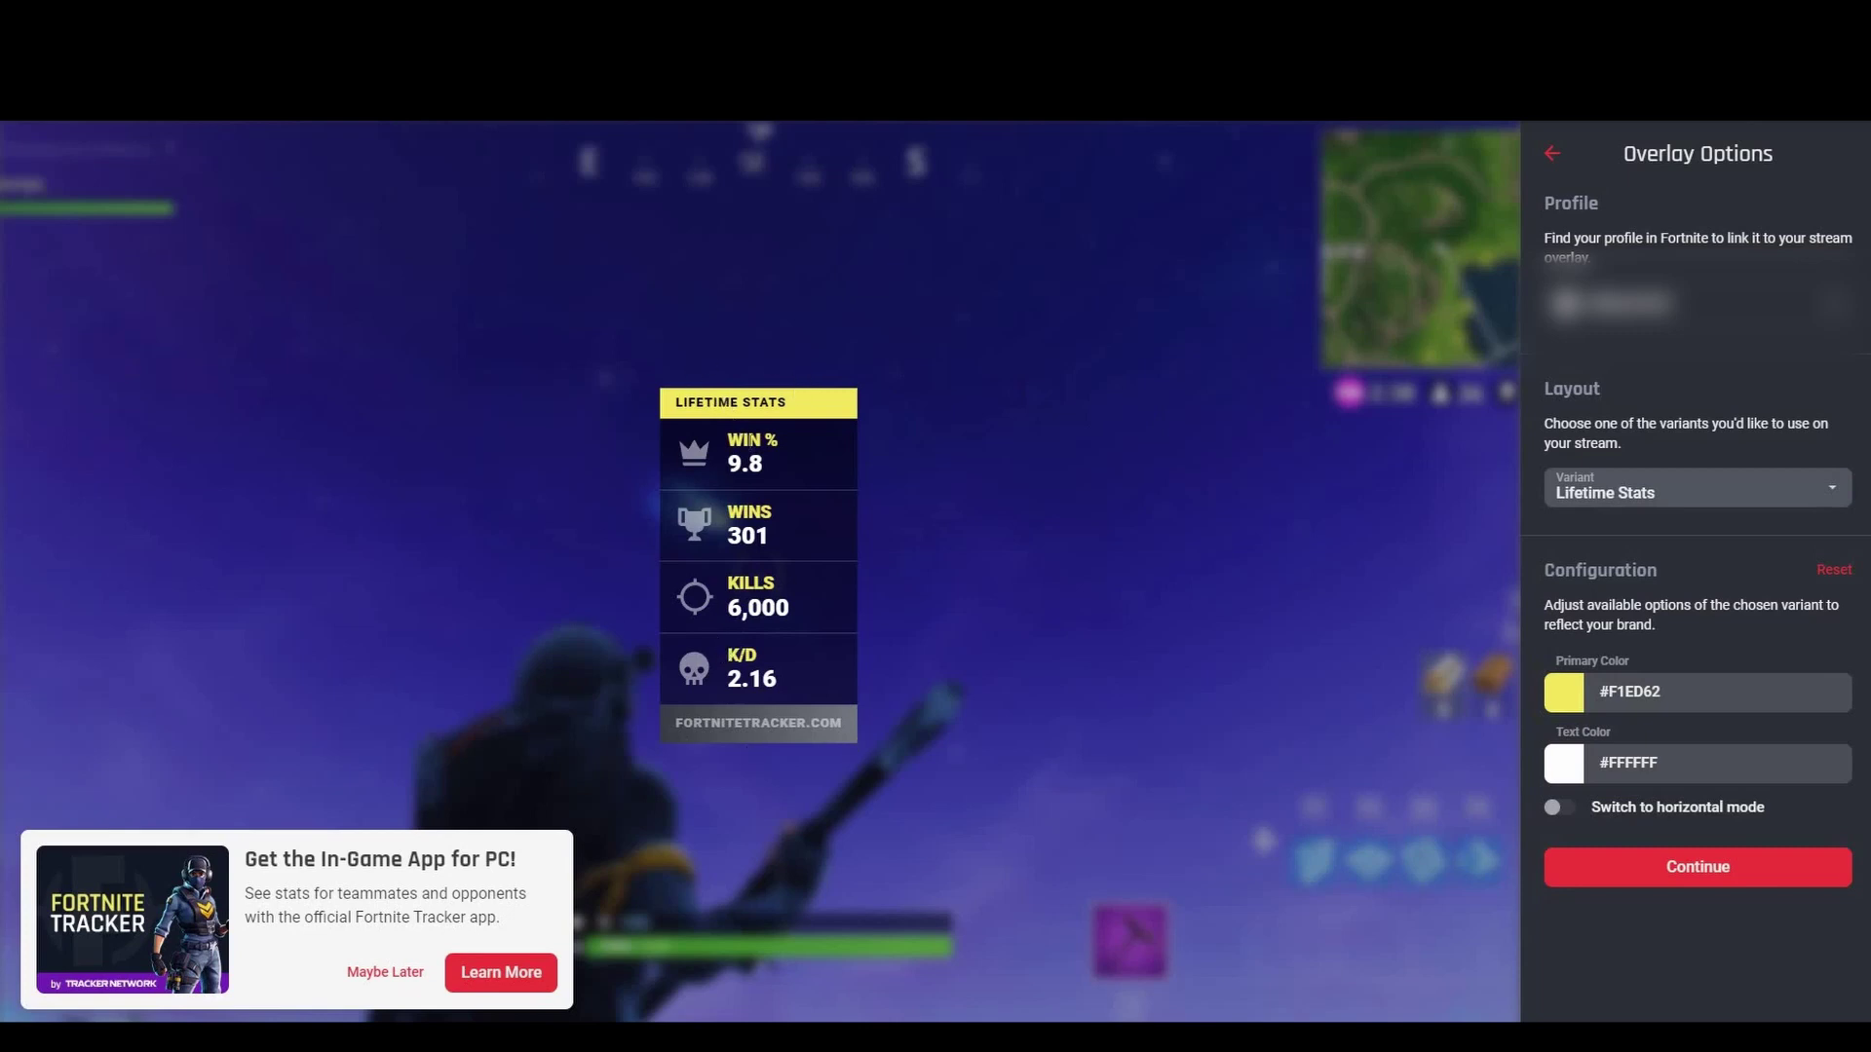
Set the overlay's primary color to purple #BD10E0 and save the color
click(1557, 700)
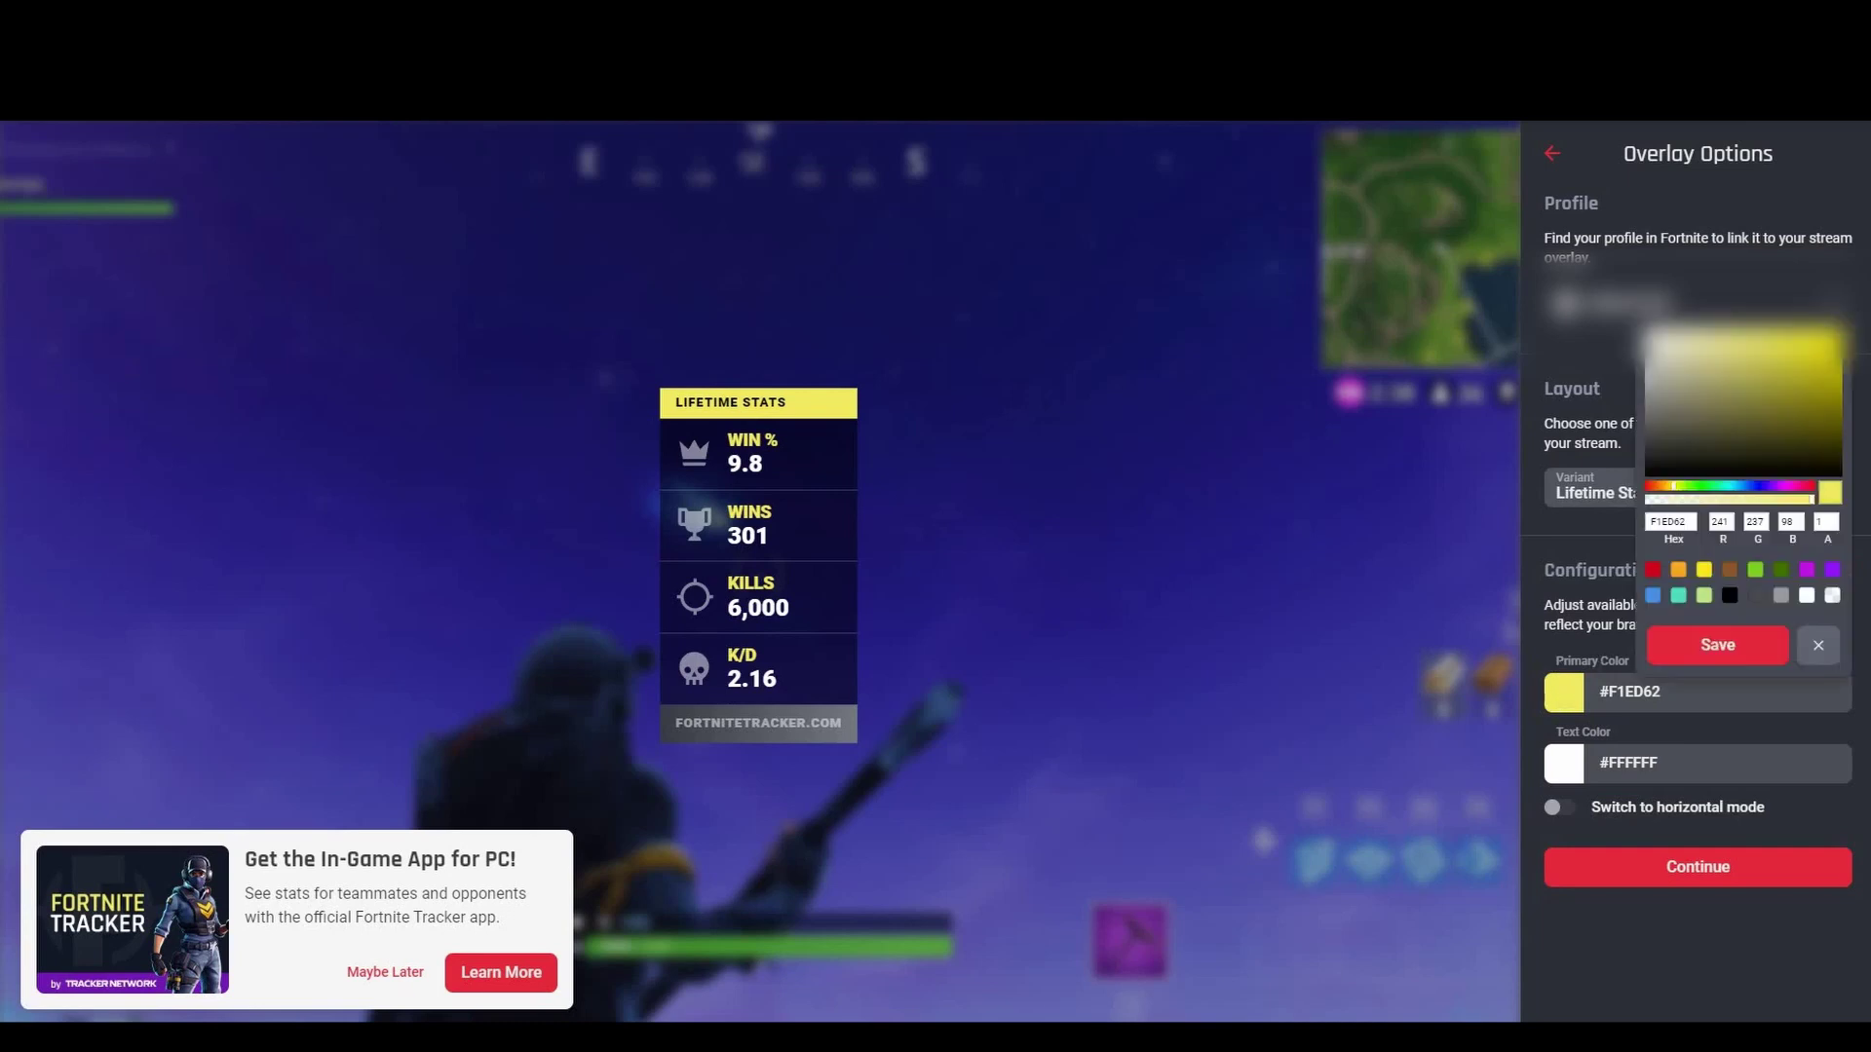
click(1807, 573)
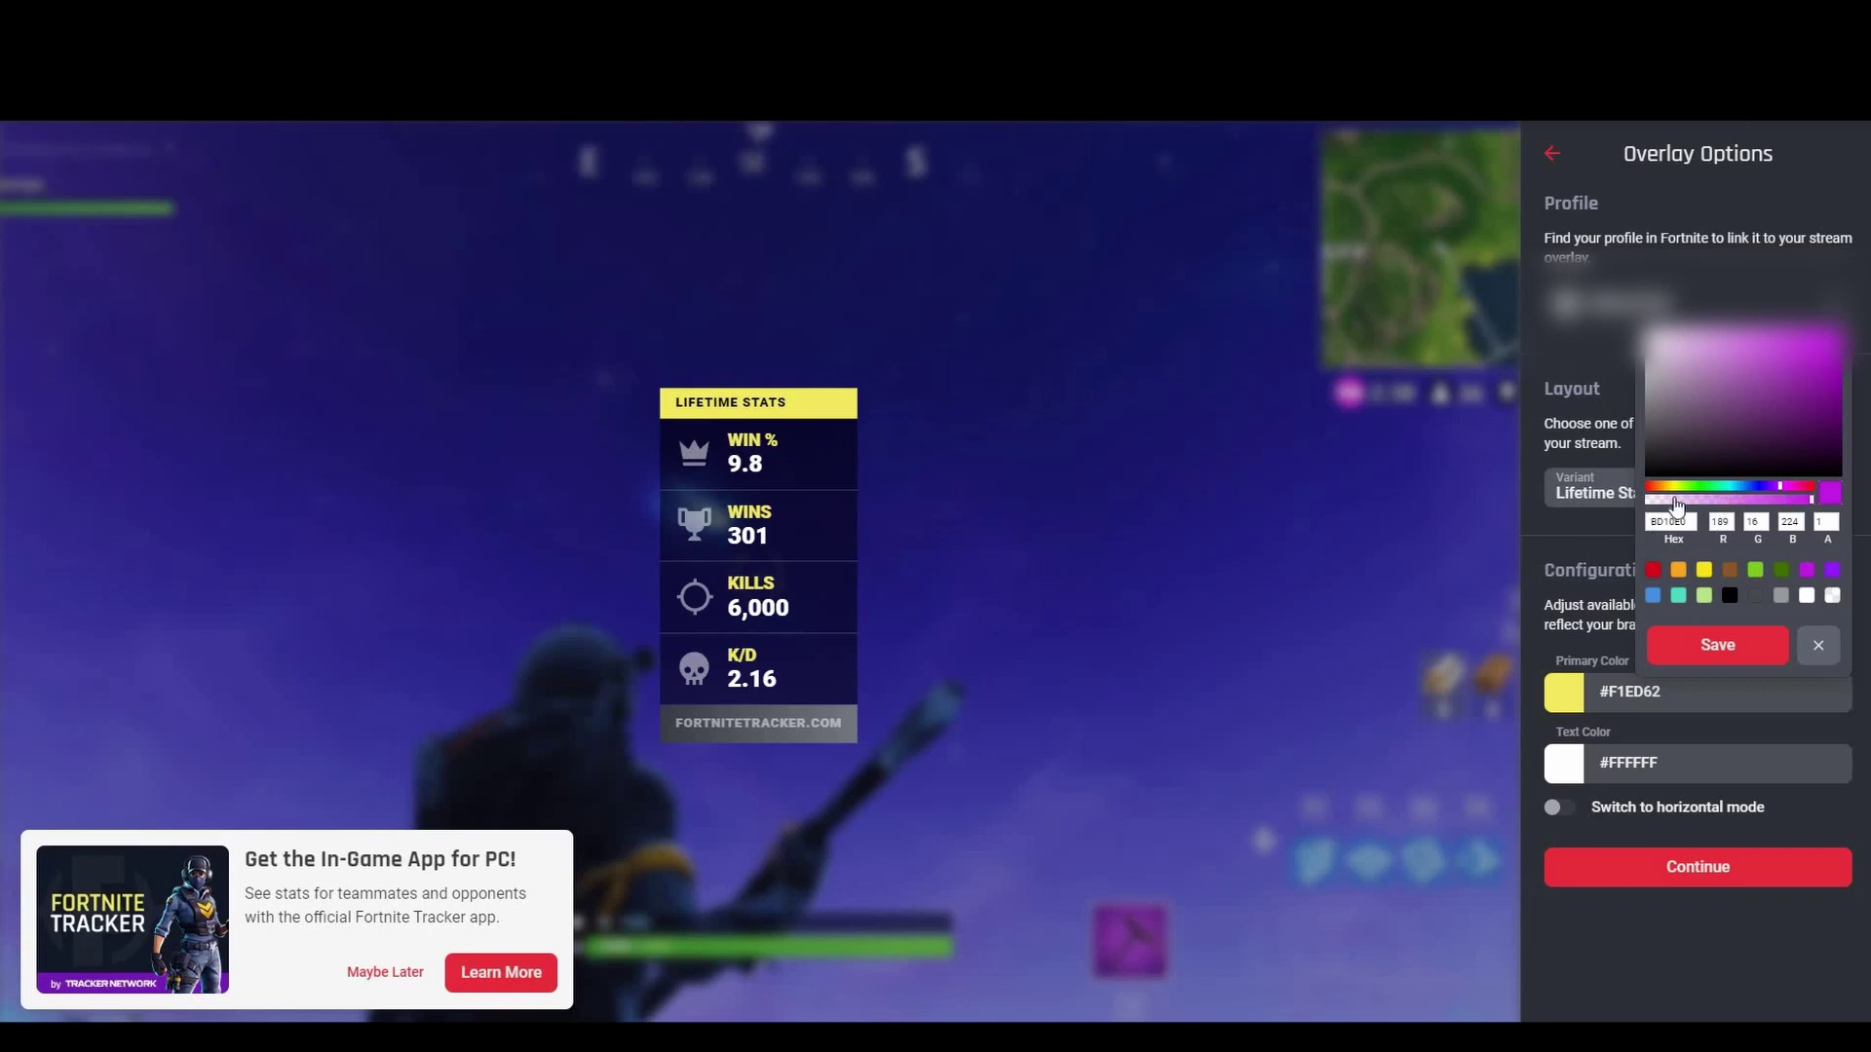
drag(1741, 494, 1767, 488)
click(1807, 569)
click(1720, 647)
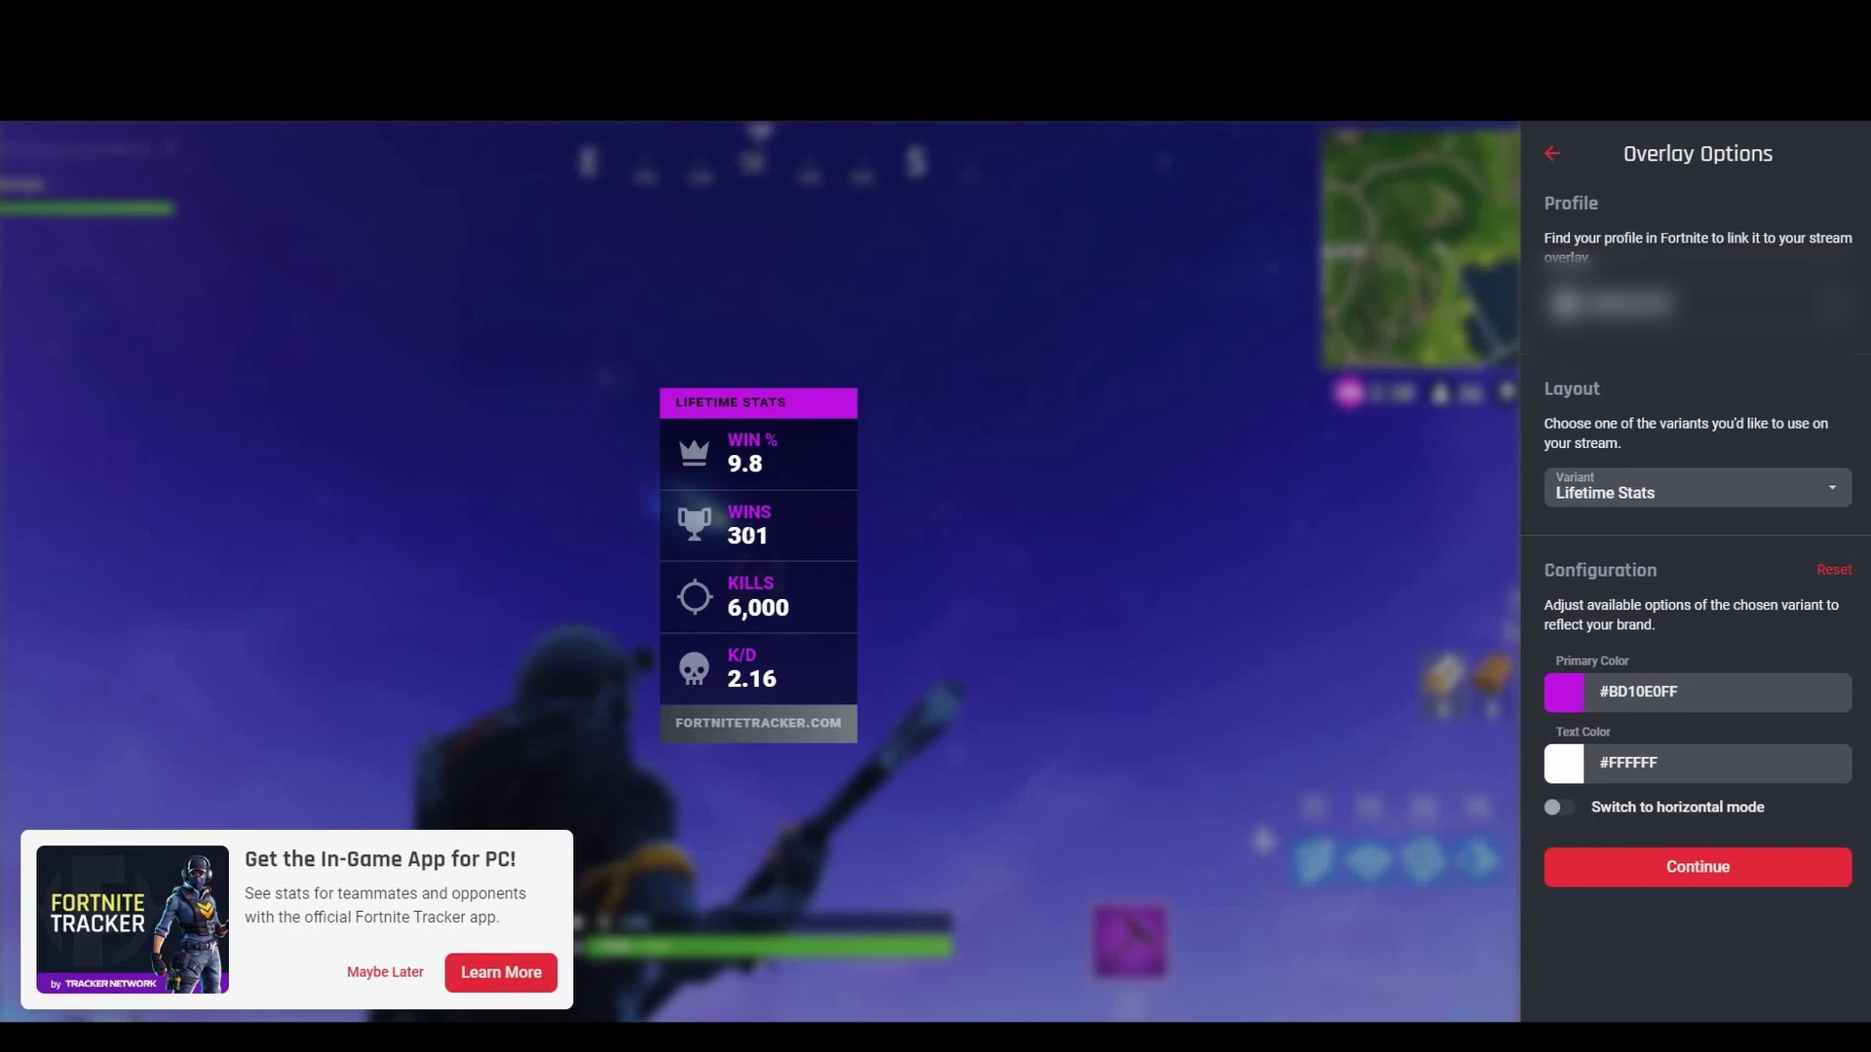
Set the overlay's text color to yellow-green #CDDA5E and save the color
click(1601, 760)
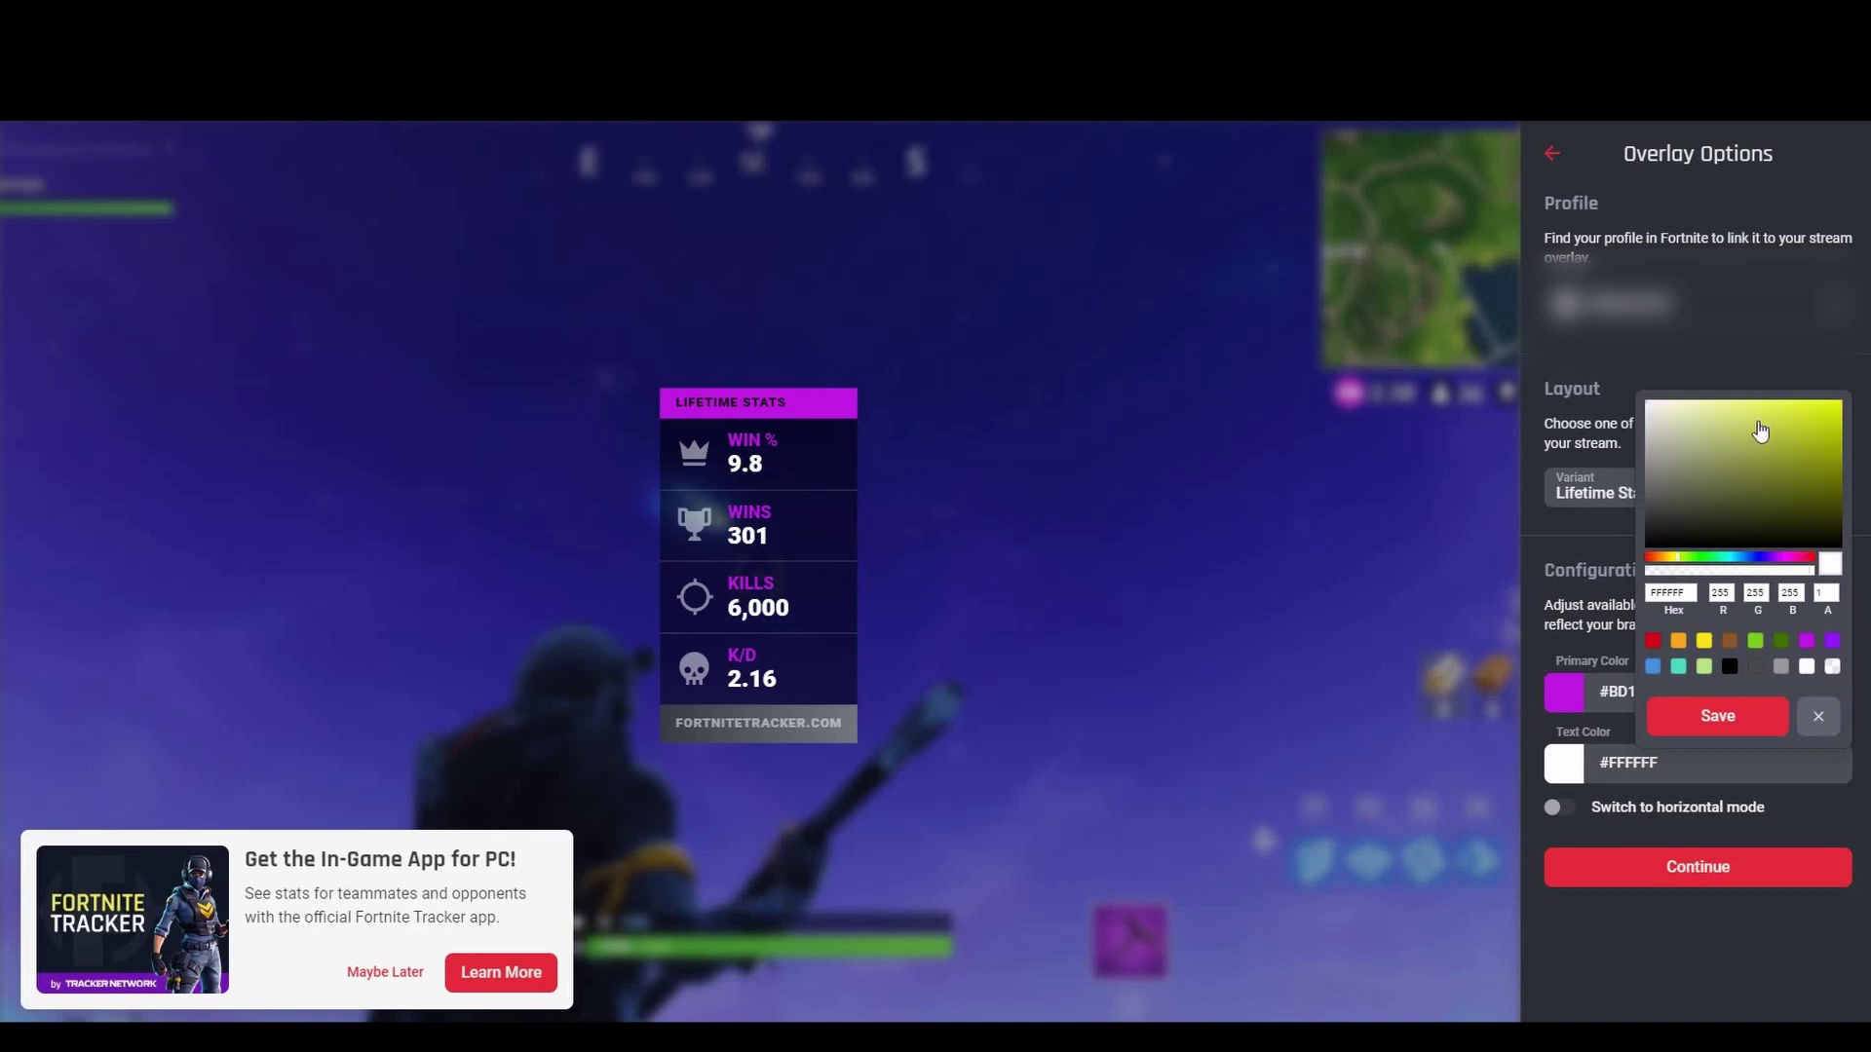
click(1757, 423)
click(1718, 719)
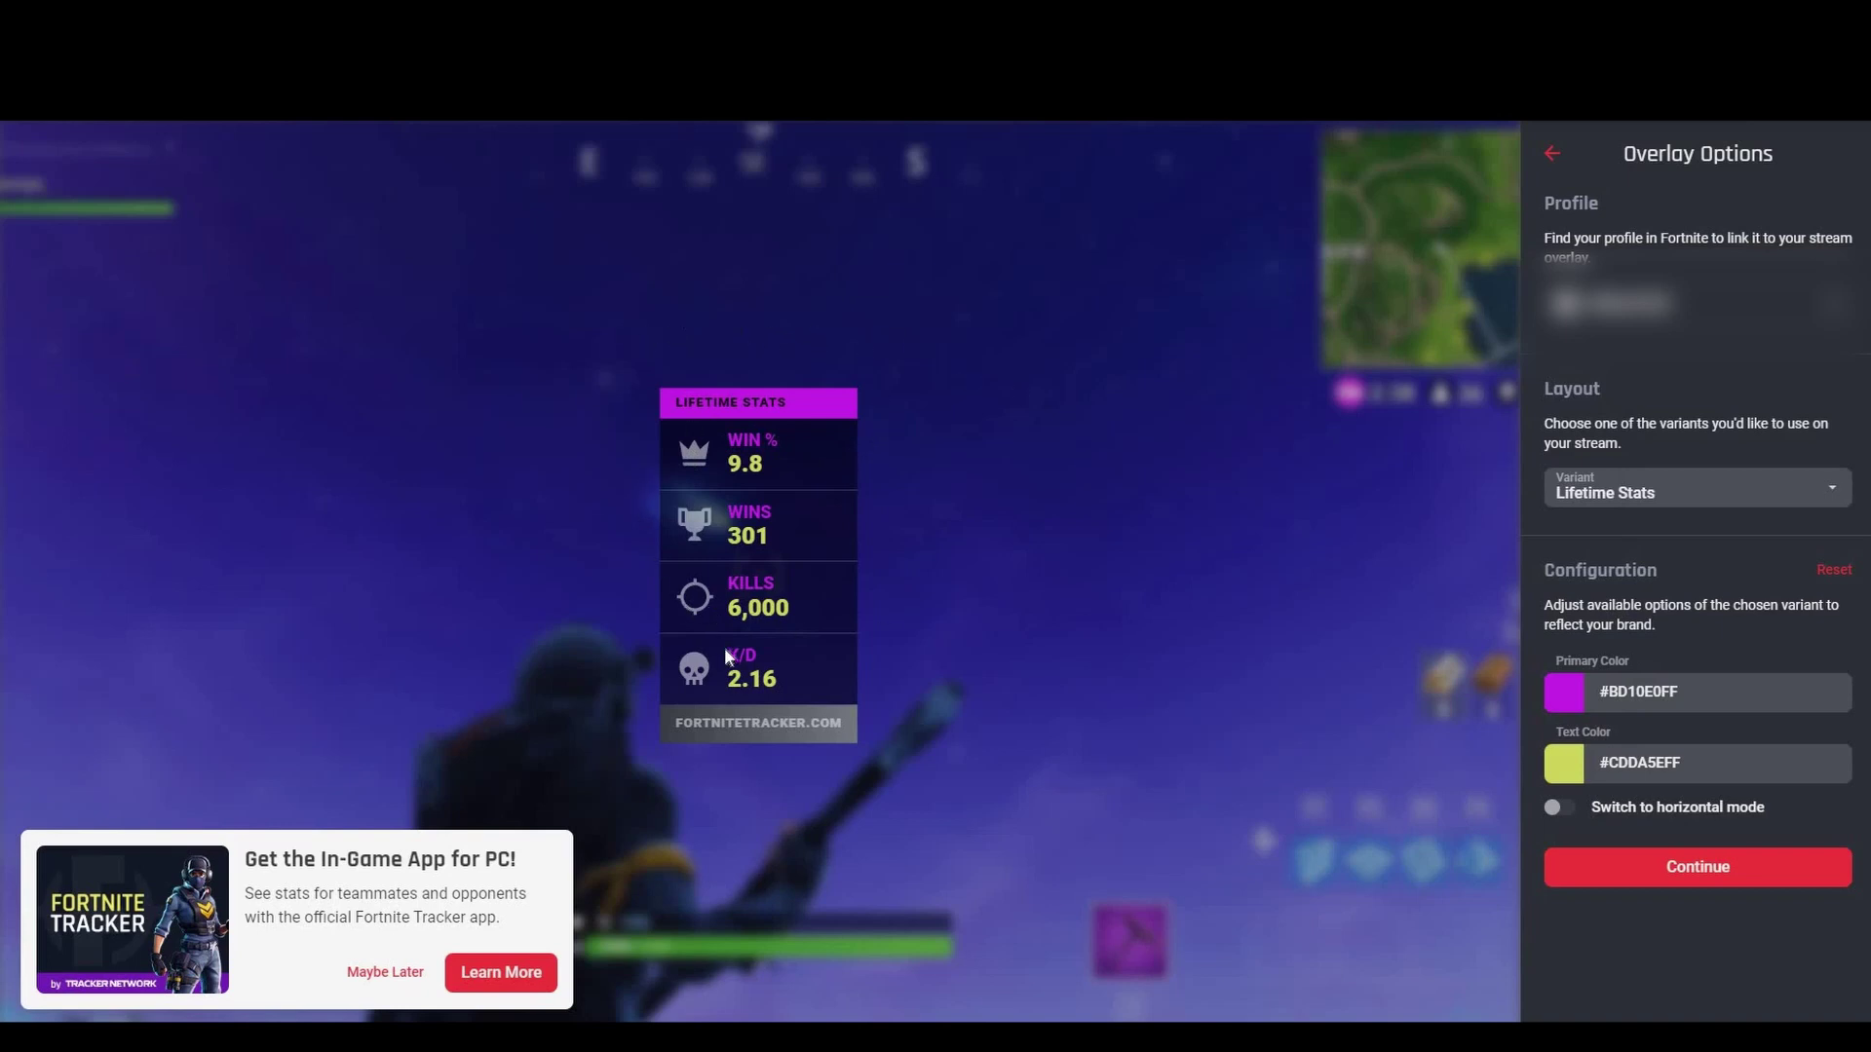
Continue to the overlay link page and enter the Twitch channel address for Stream Share
click(1669, 868)
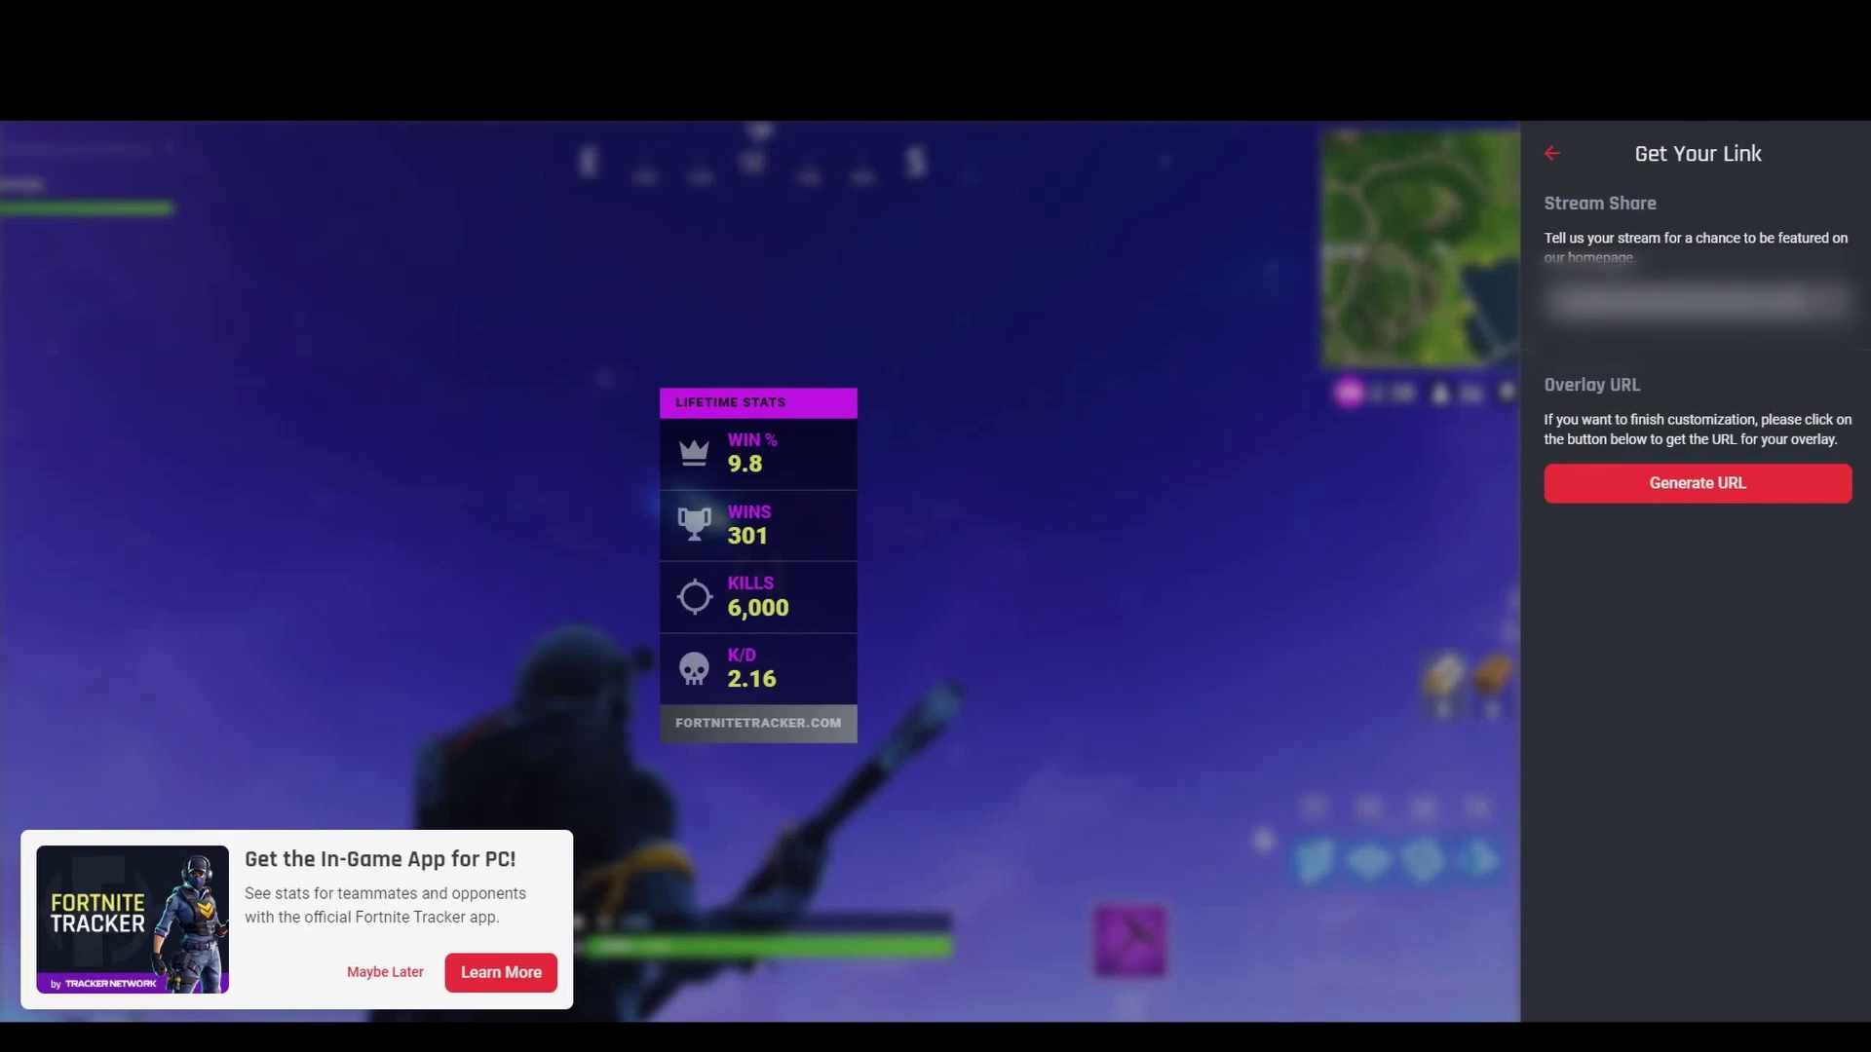
text(twi)
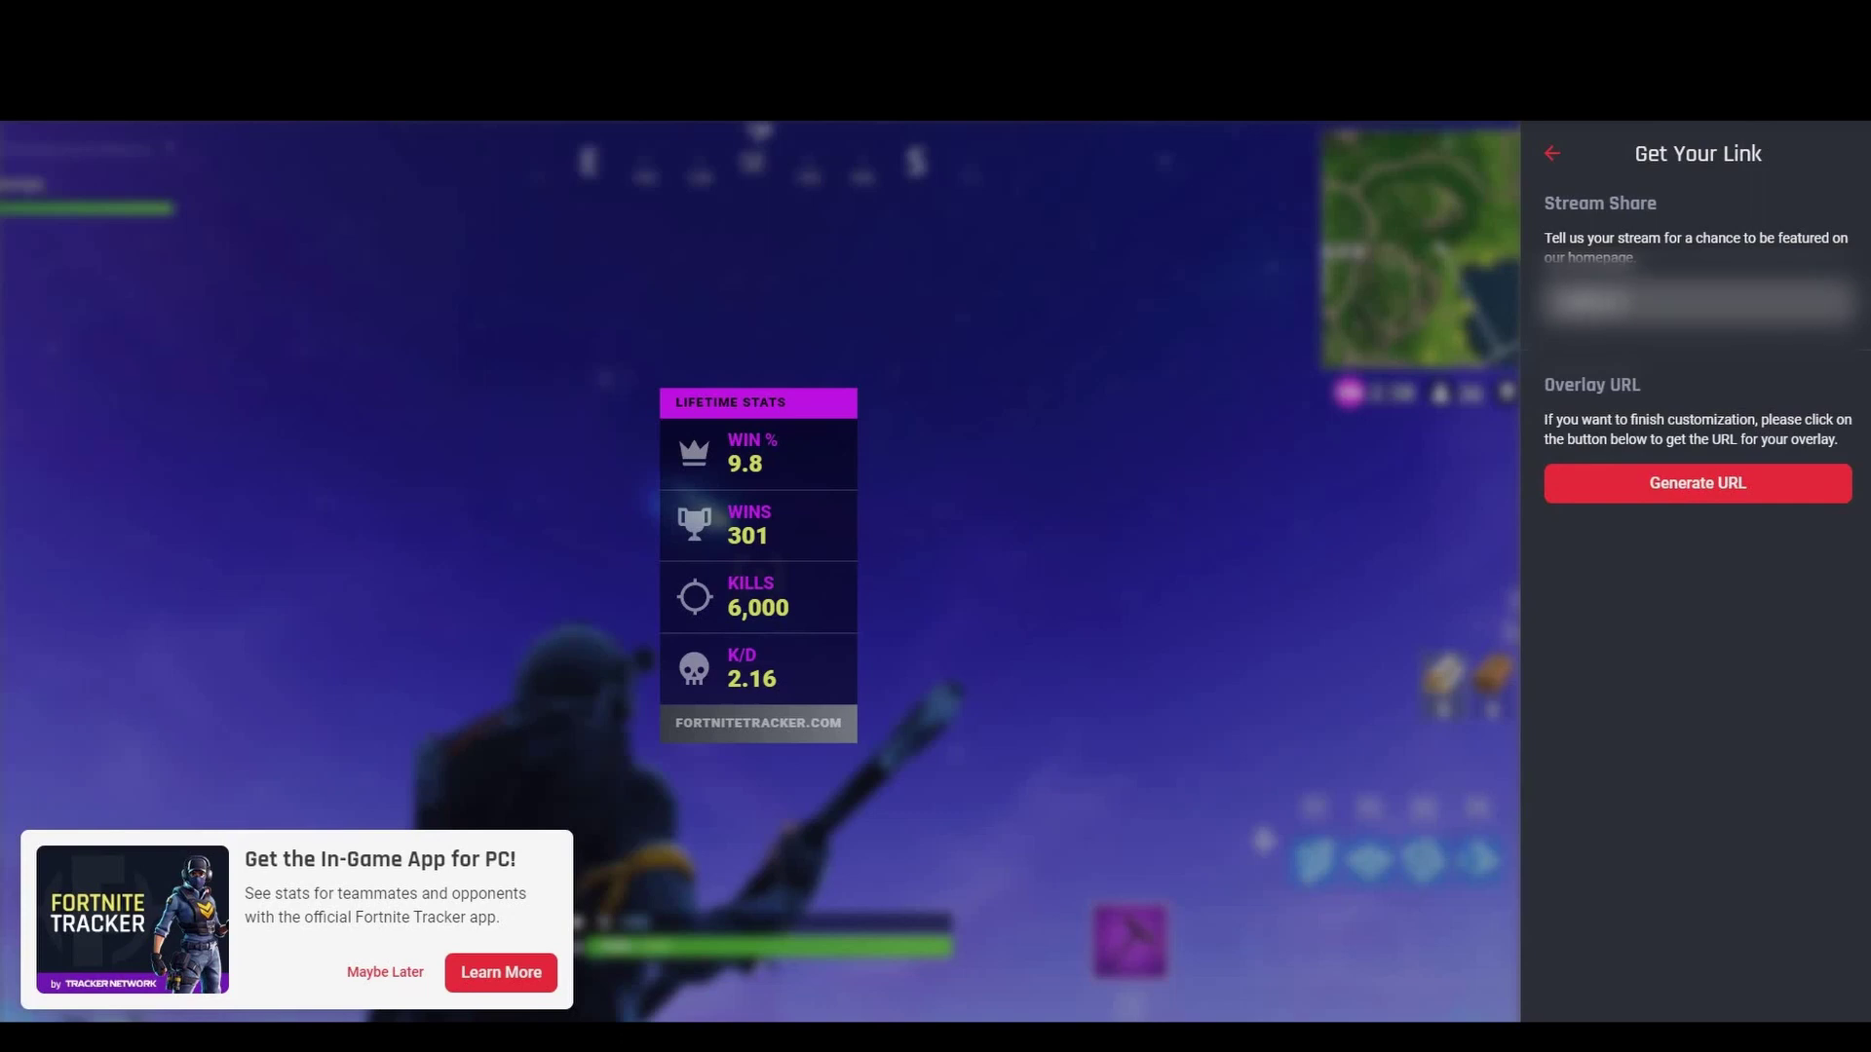
text(tch.tv/)
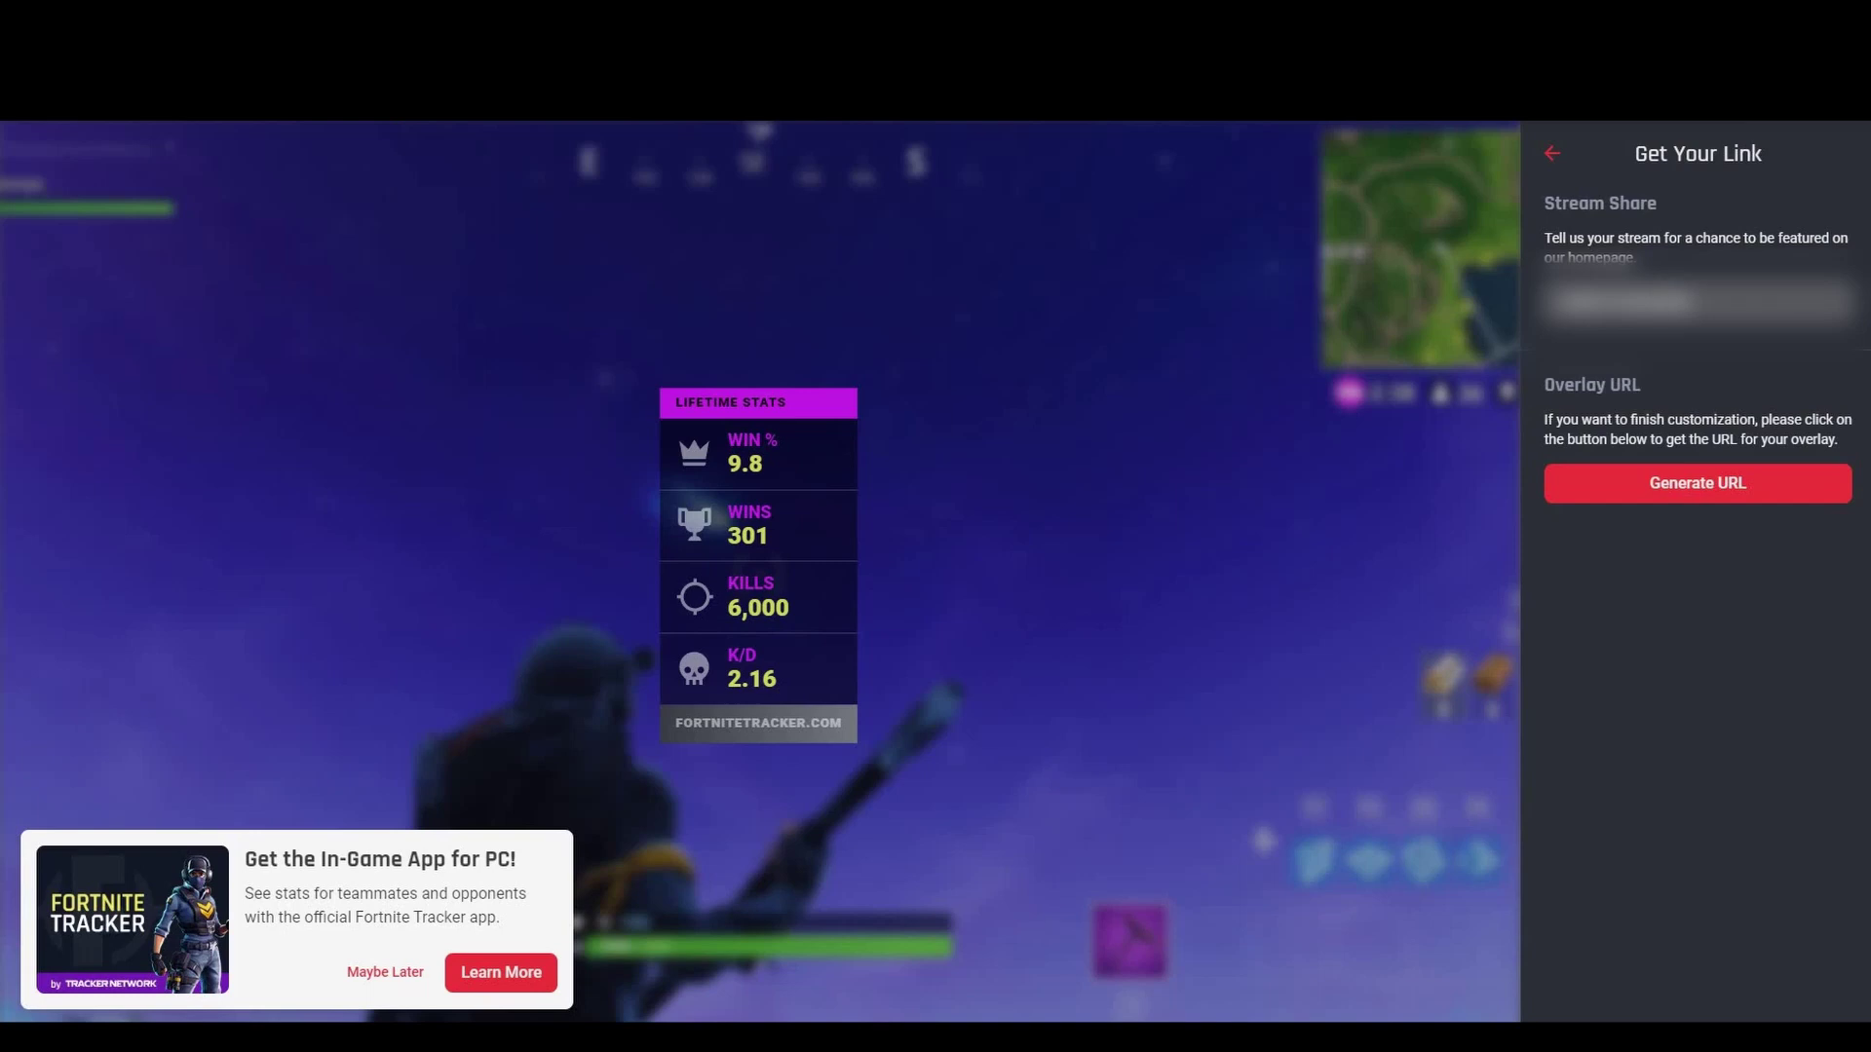
Generate the overlay URL for streaming software and save the overlay
click(1694, 489)
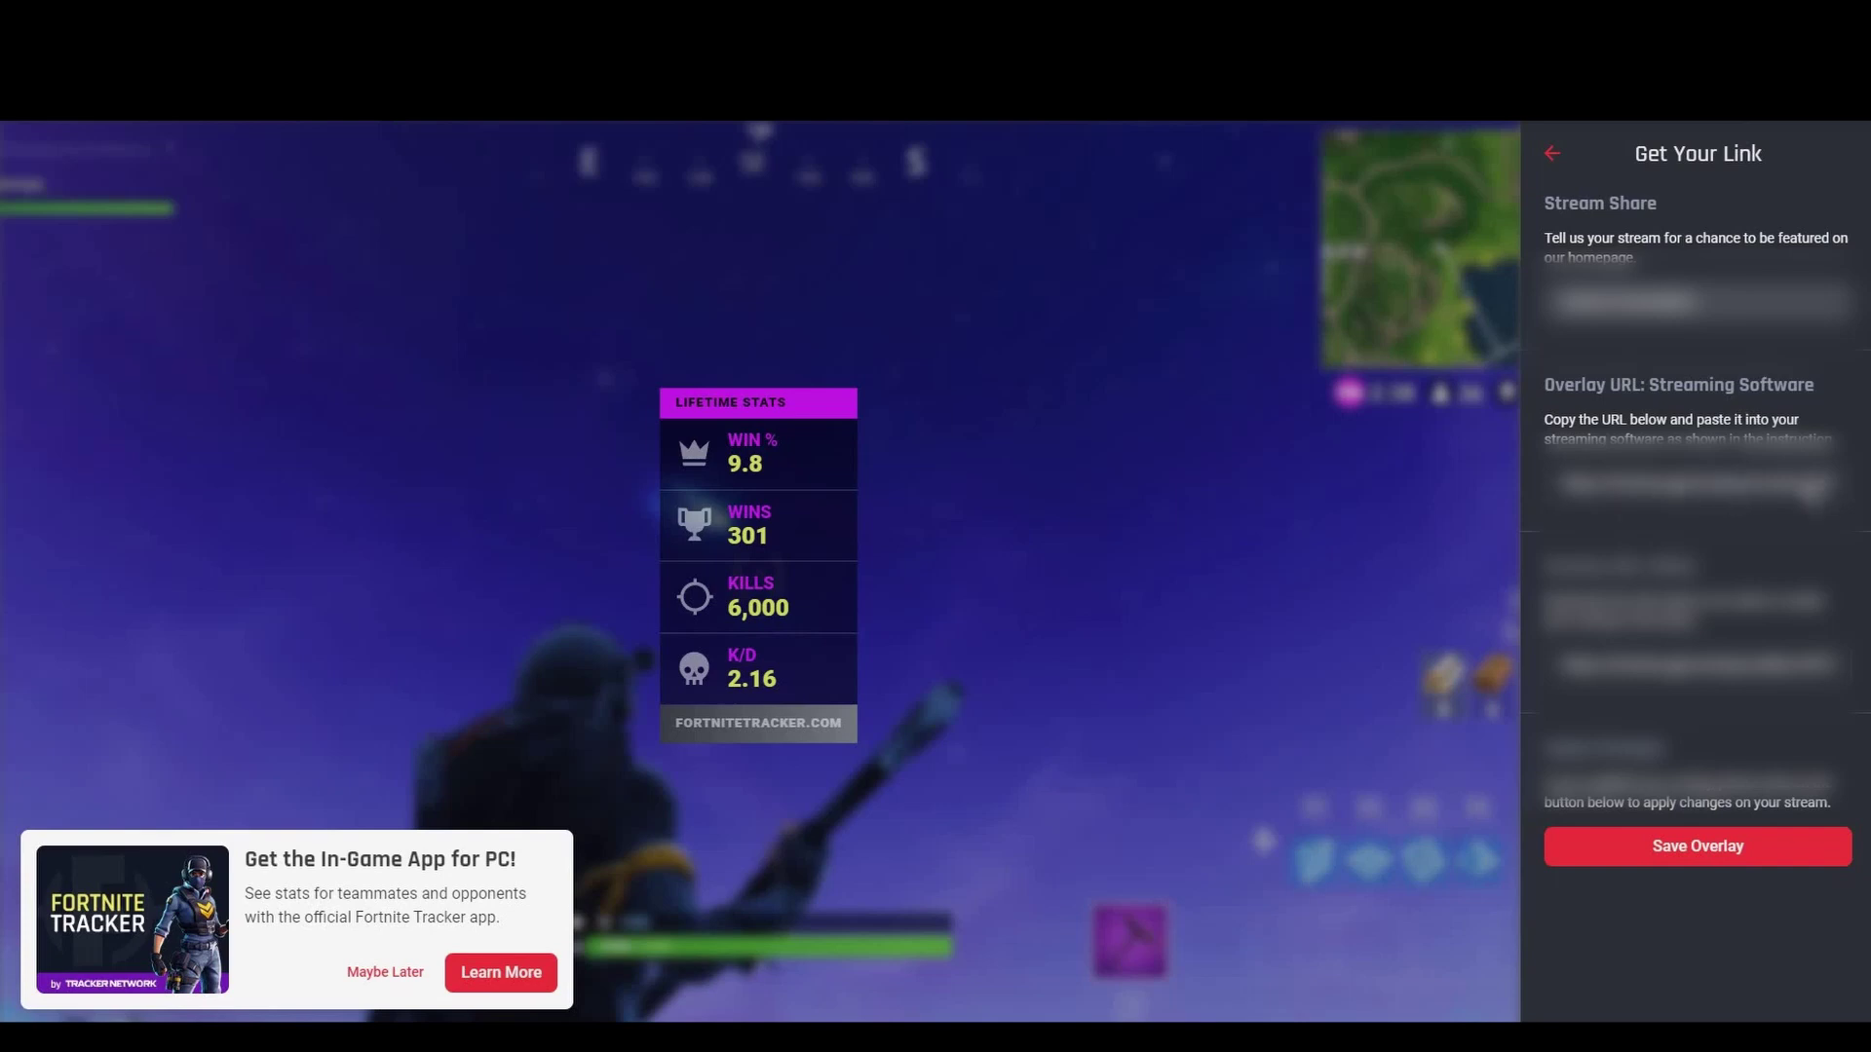
click(1668, 857)
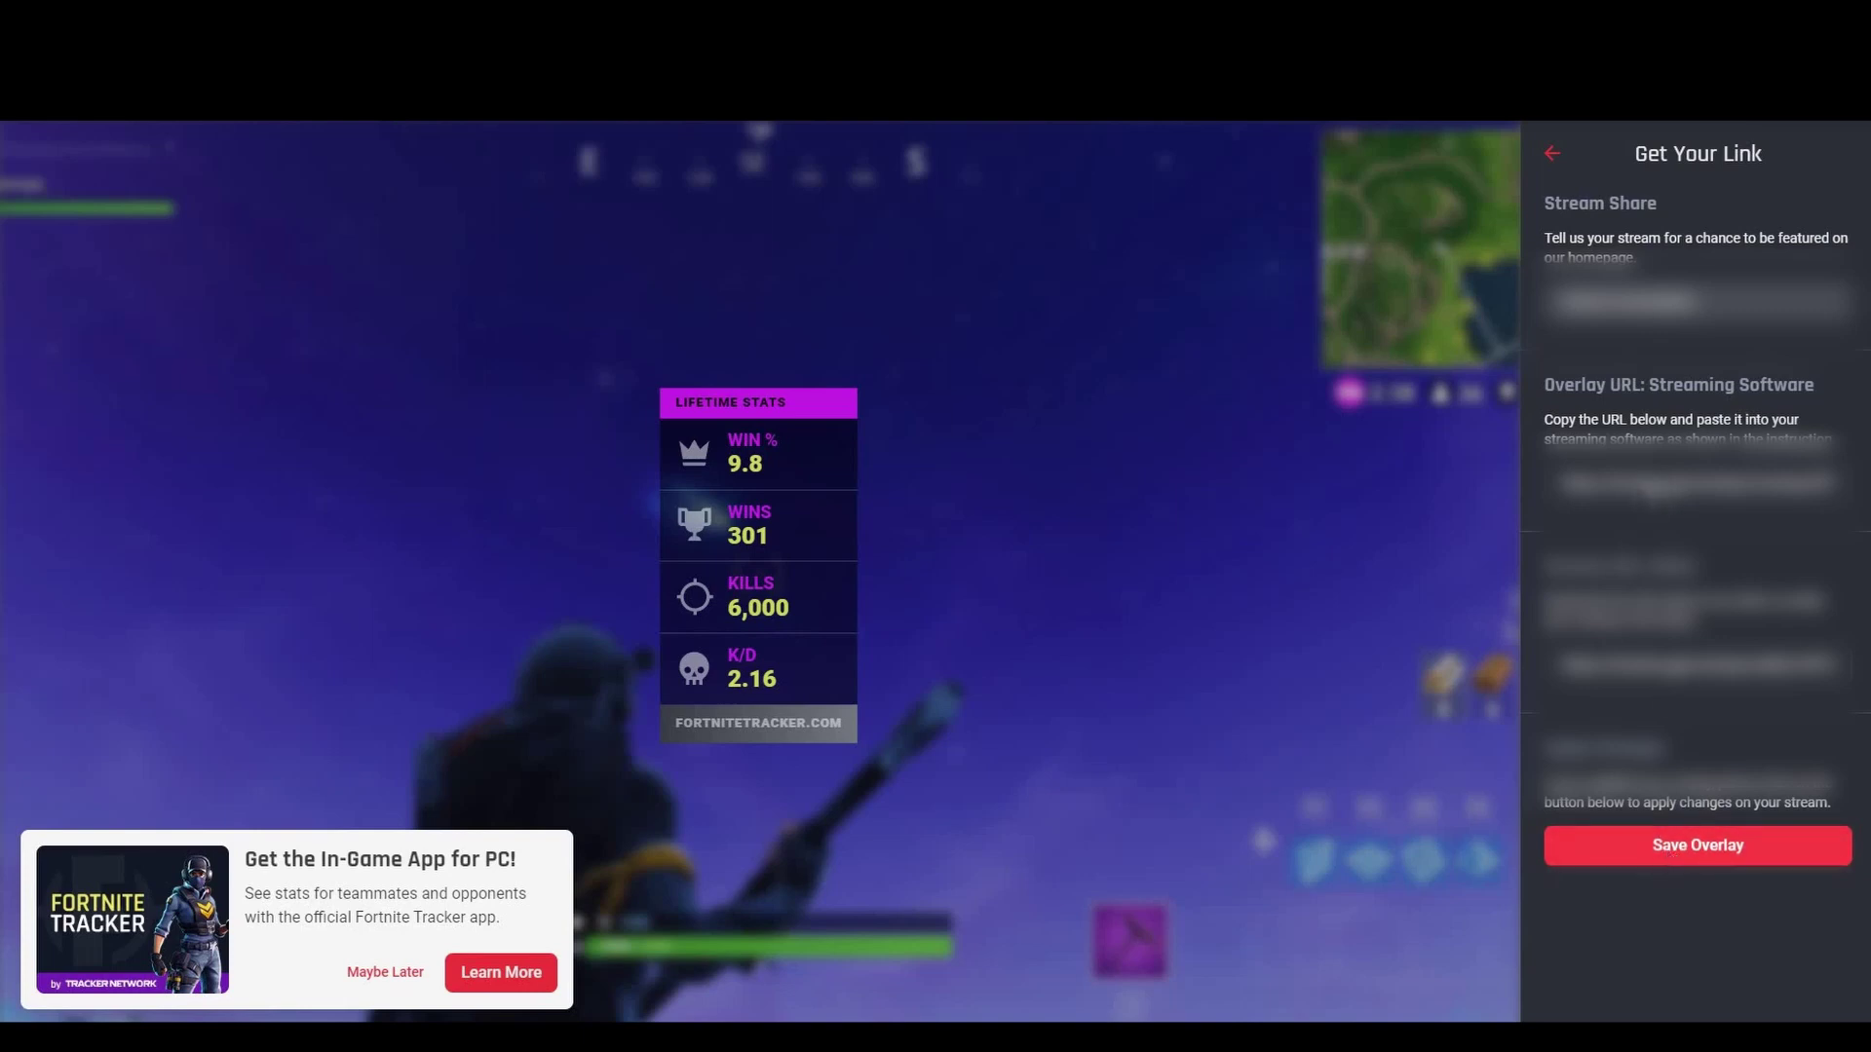
click(1720, 850)
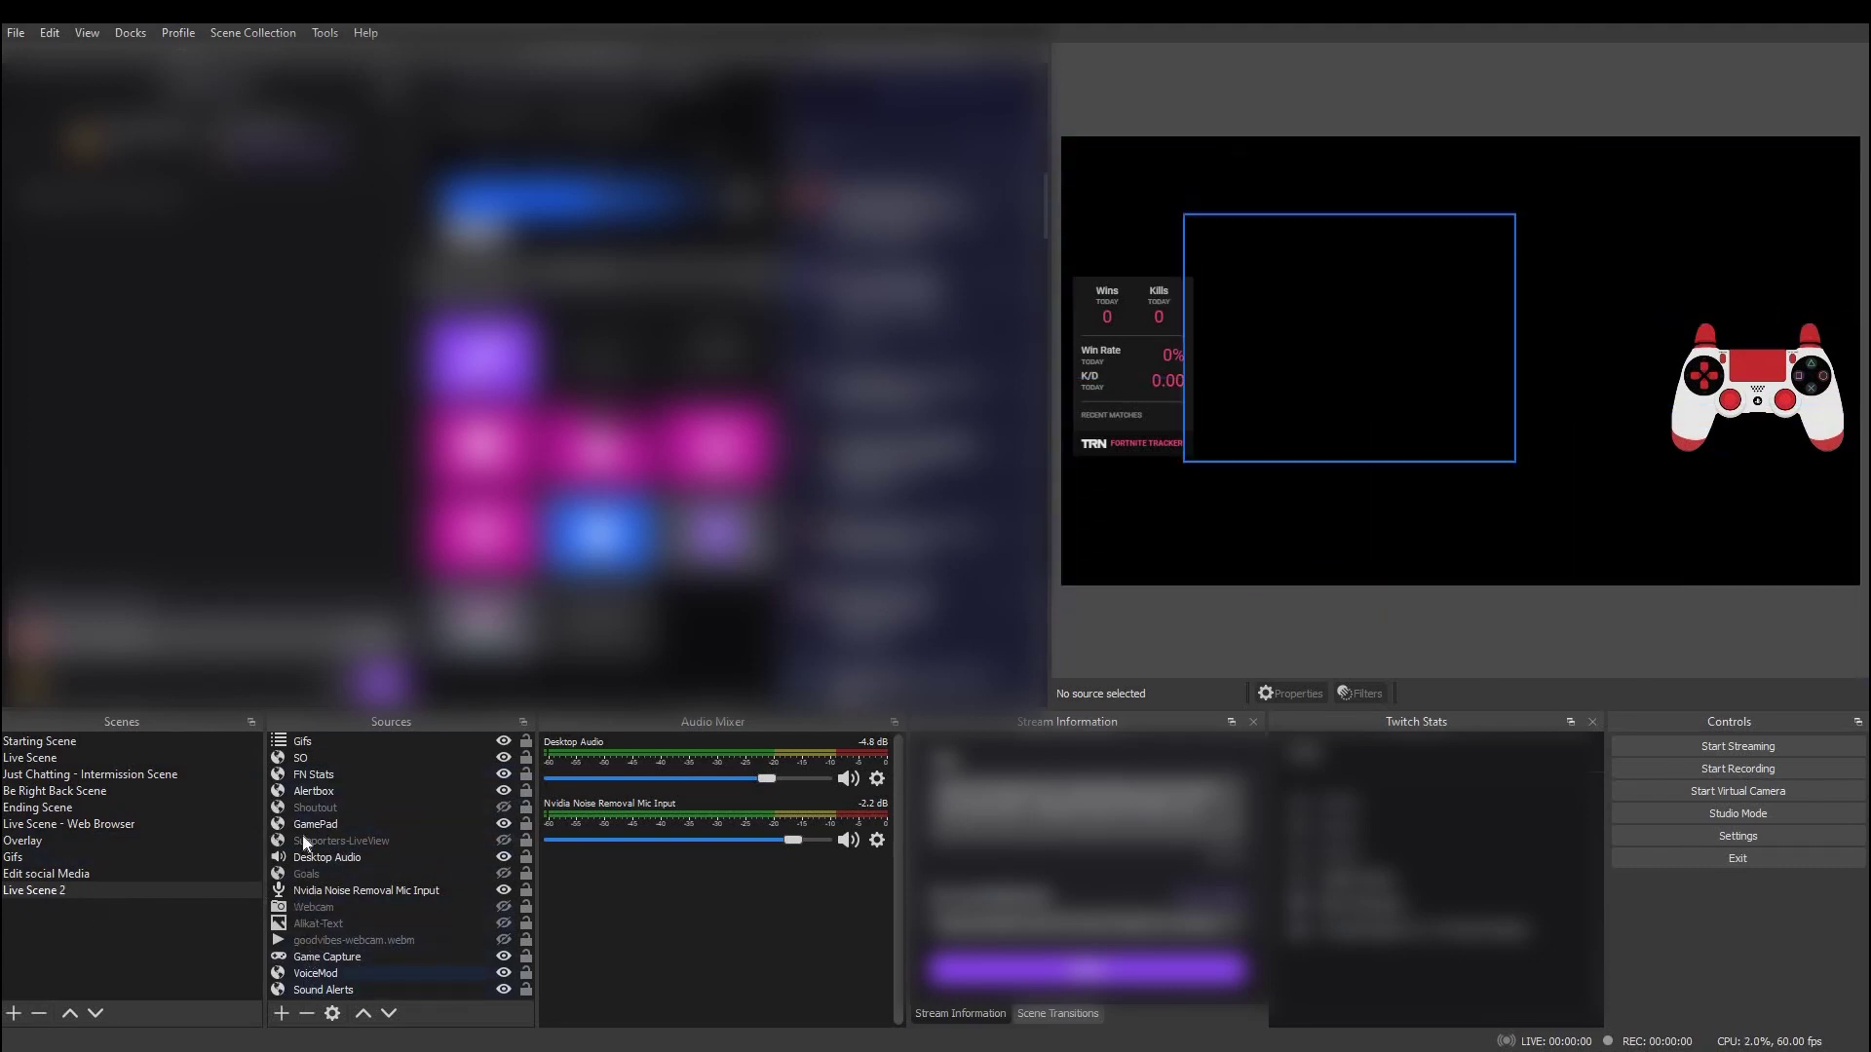
In OBS Studio, add a browser source named FN Life Stats to Live Scene 2, using the copied overlay URL
click(282, 1015)
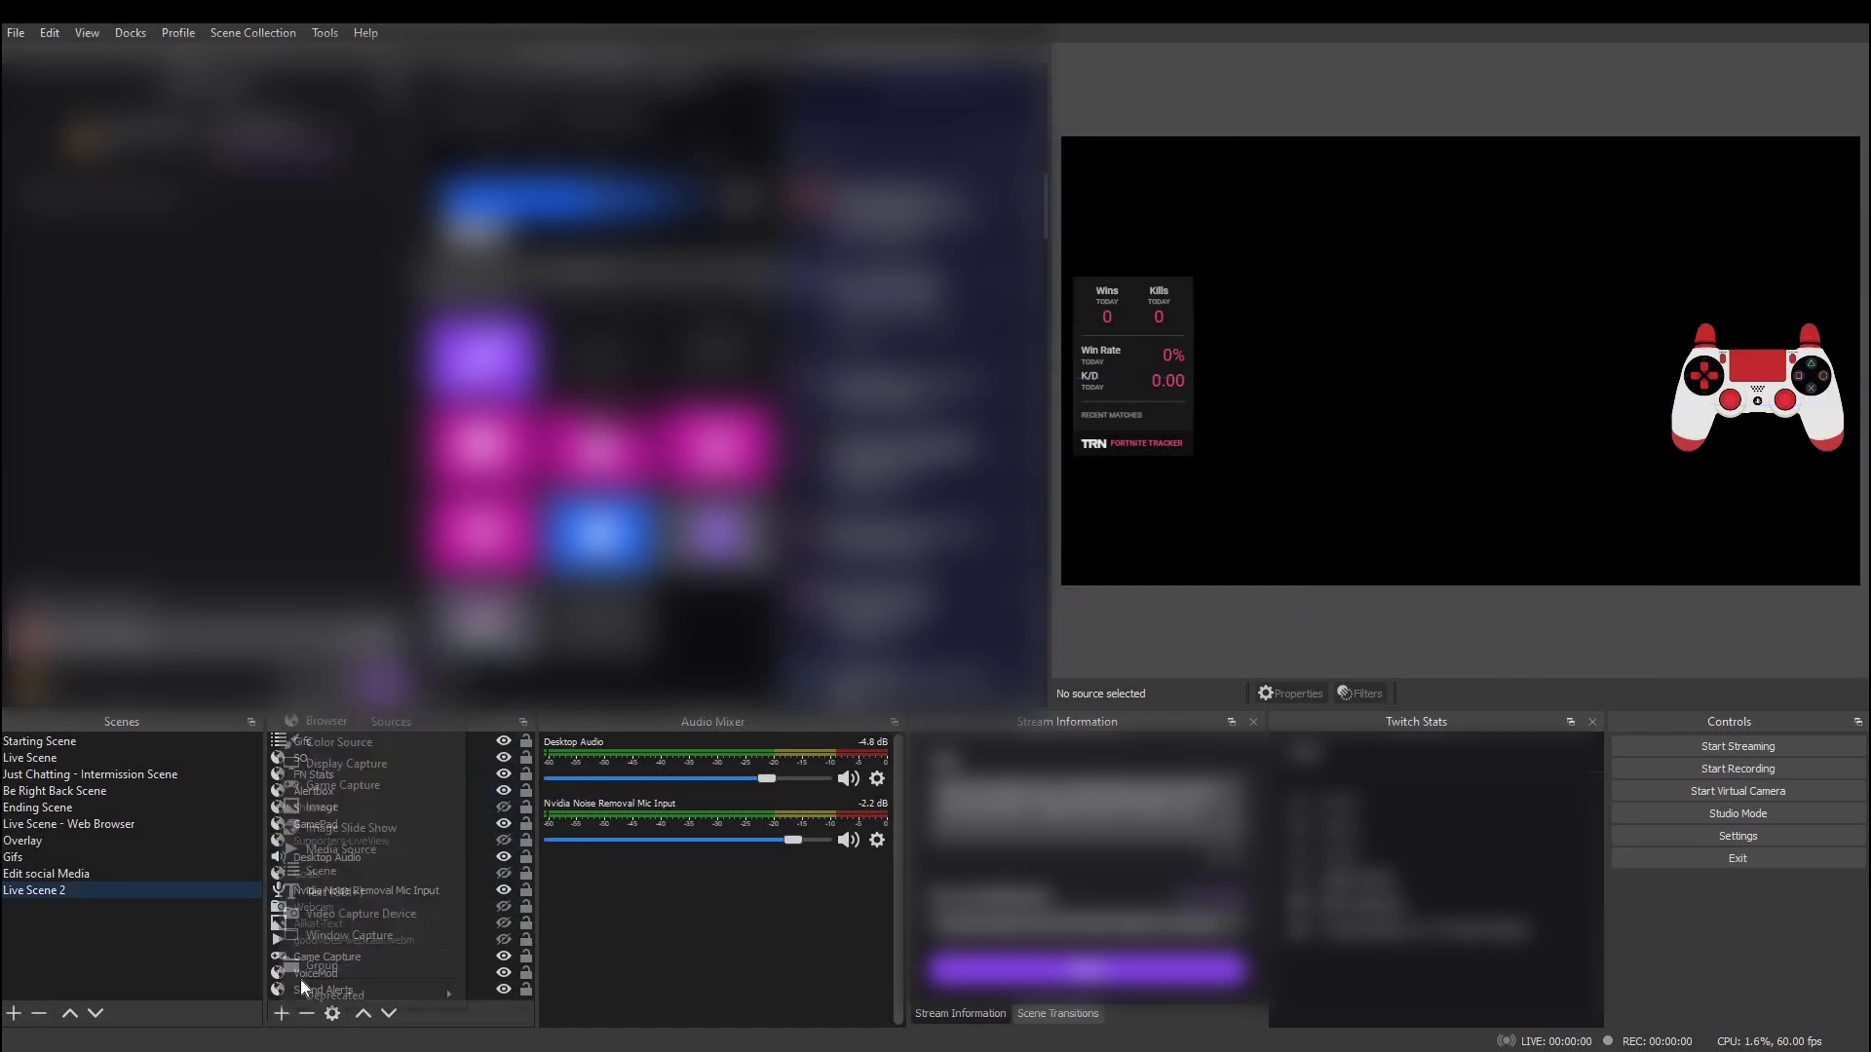
click(338, 722)
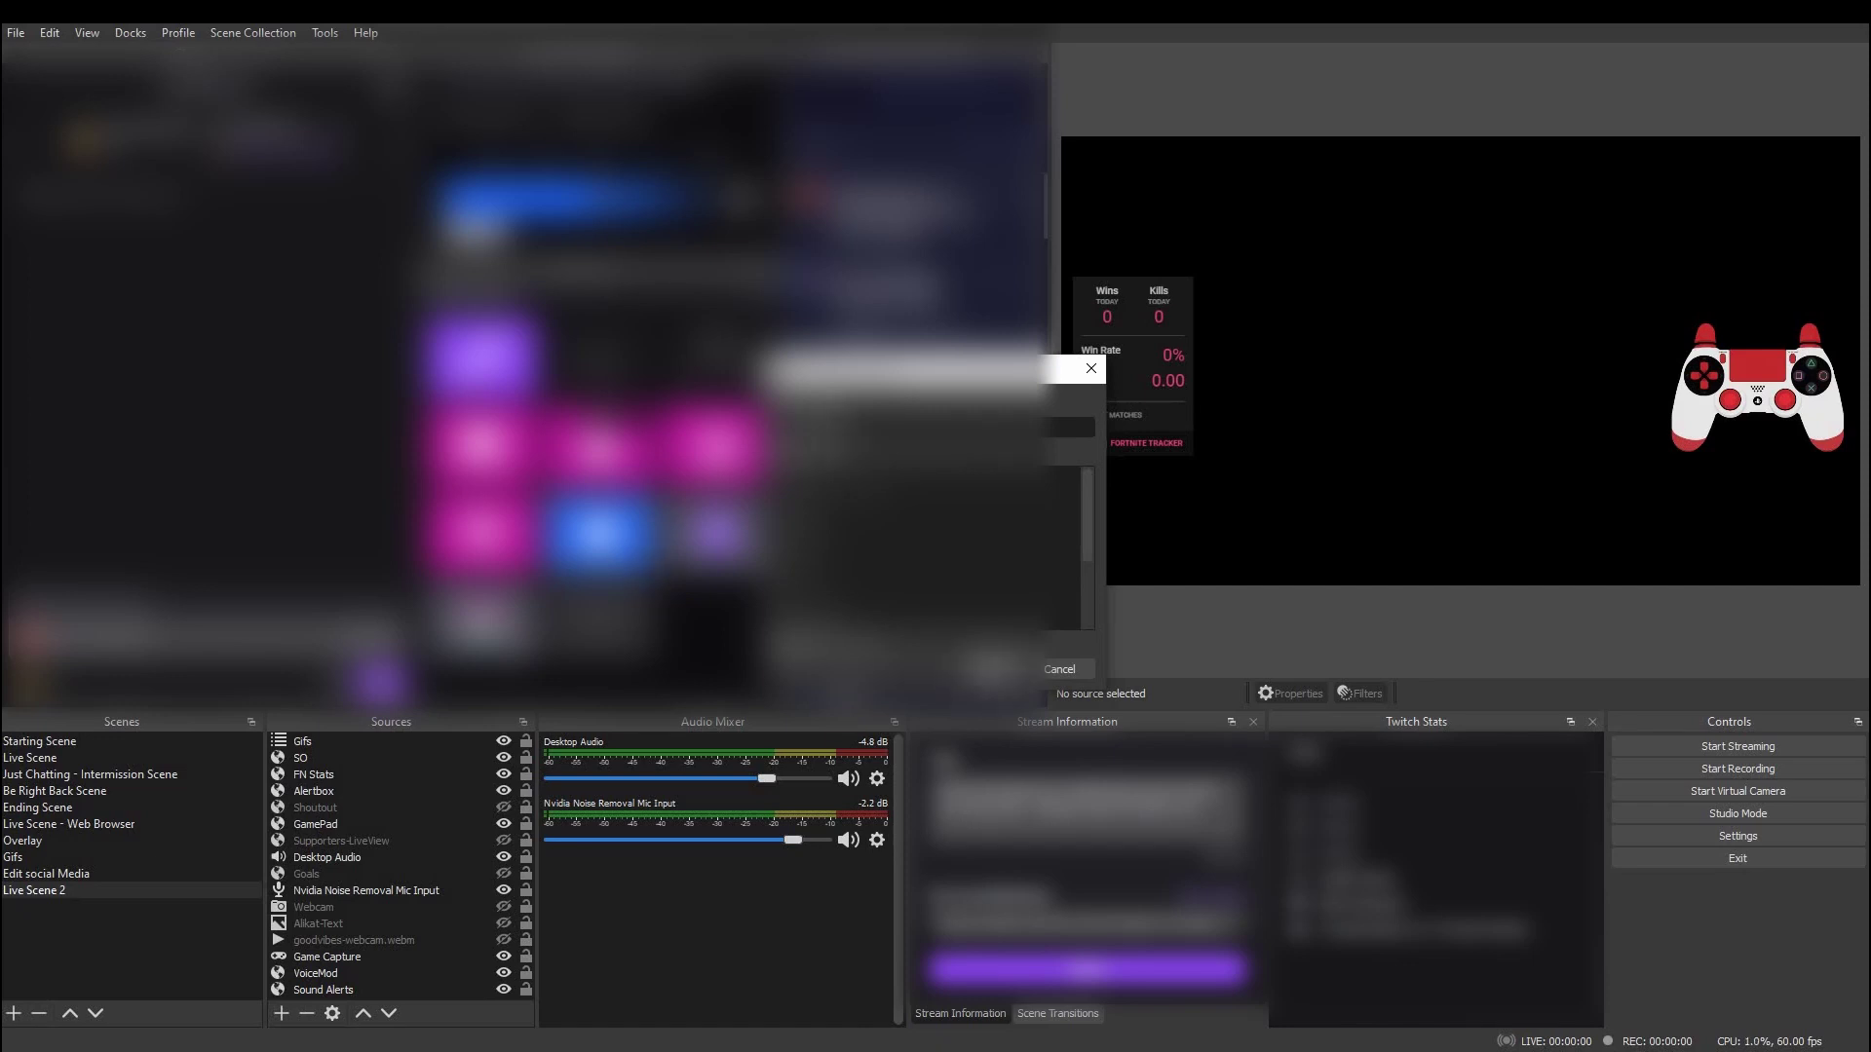
key(Return)
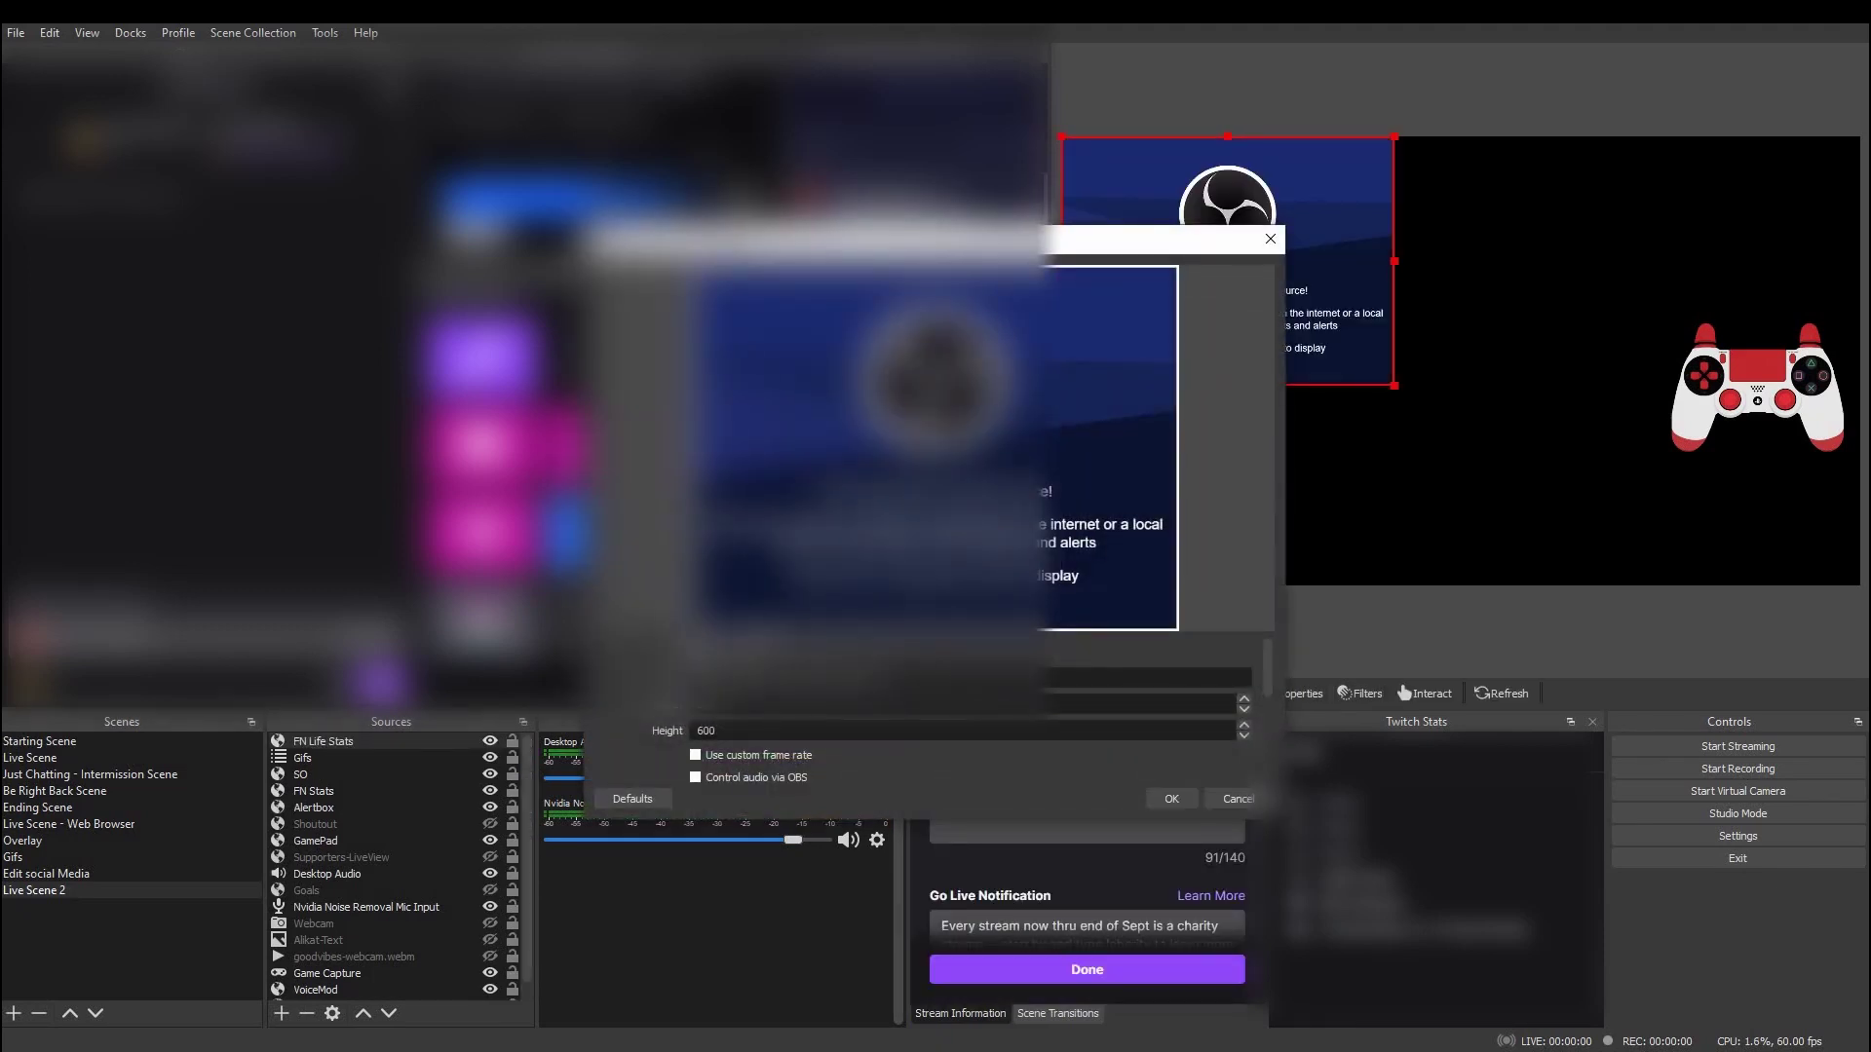
key(ctrl+v)
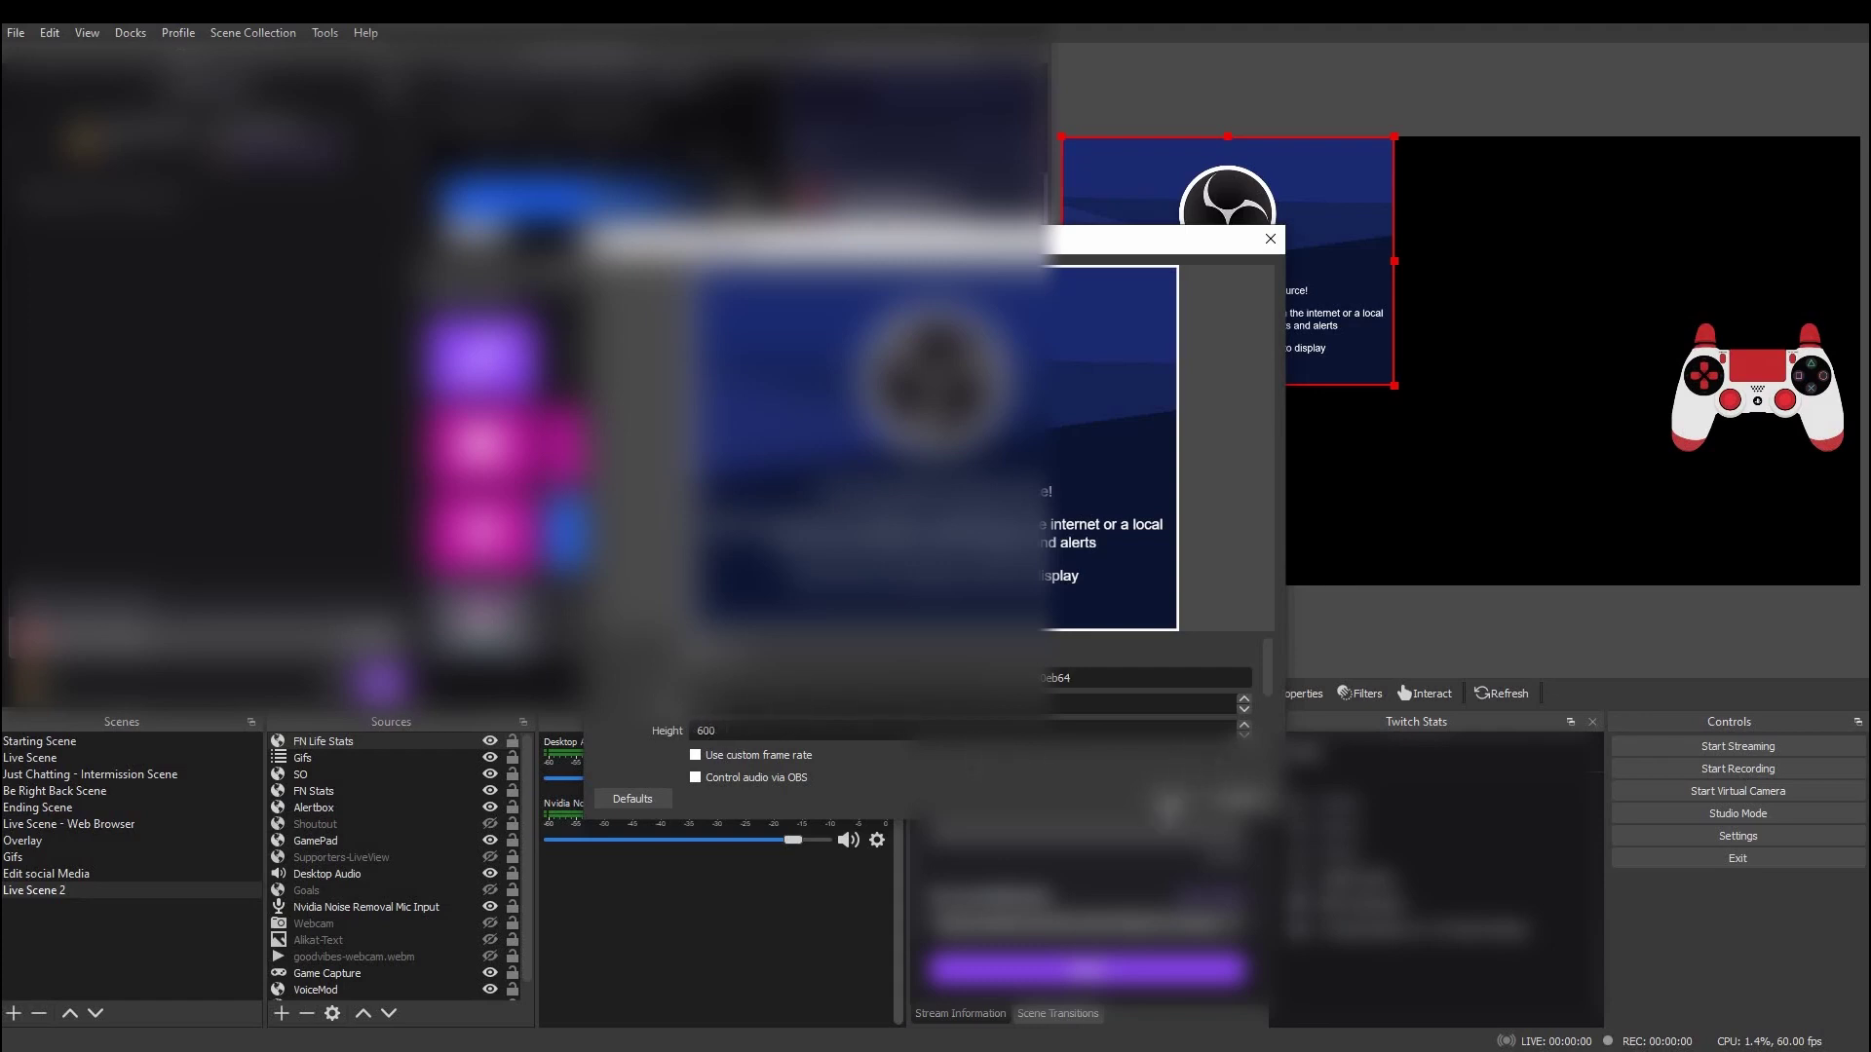
key(Return)
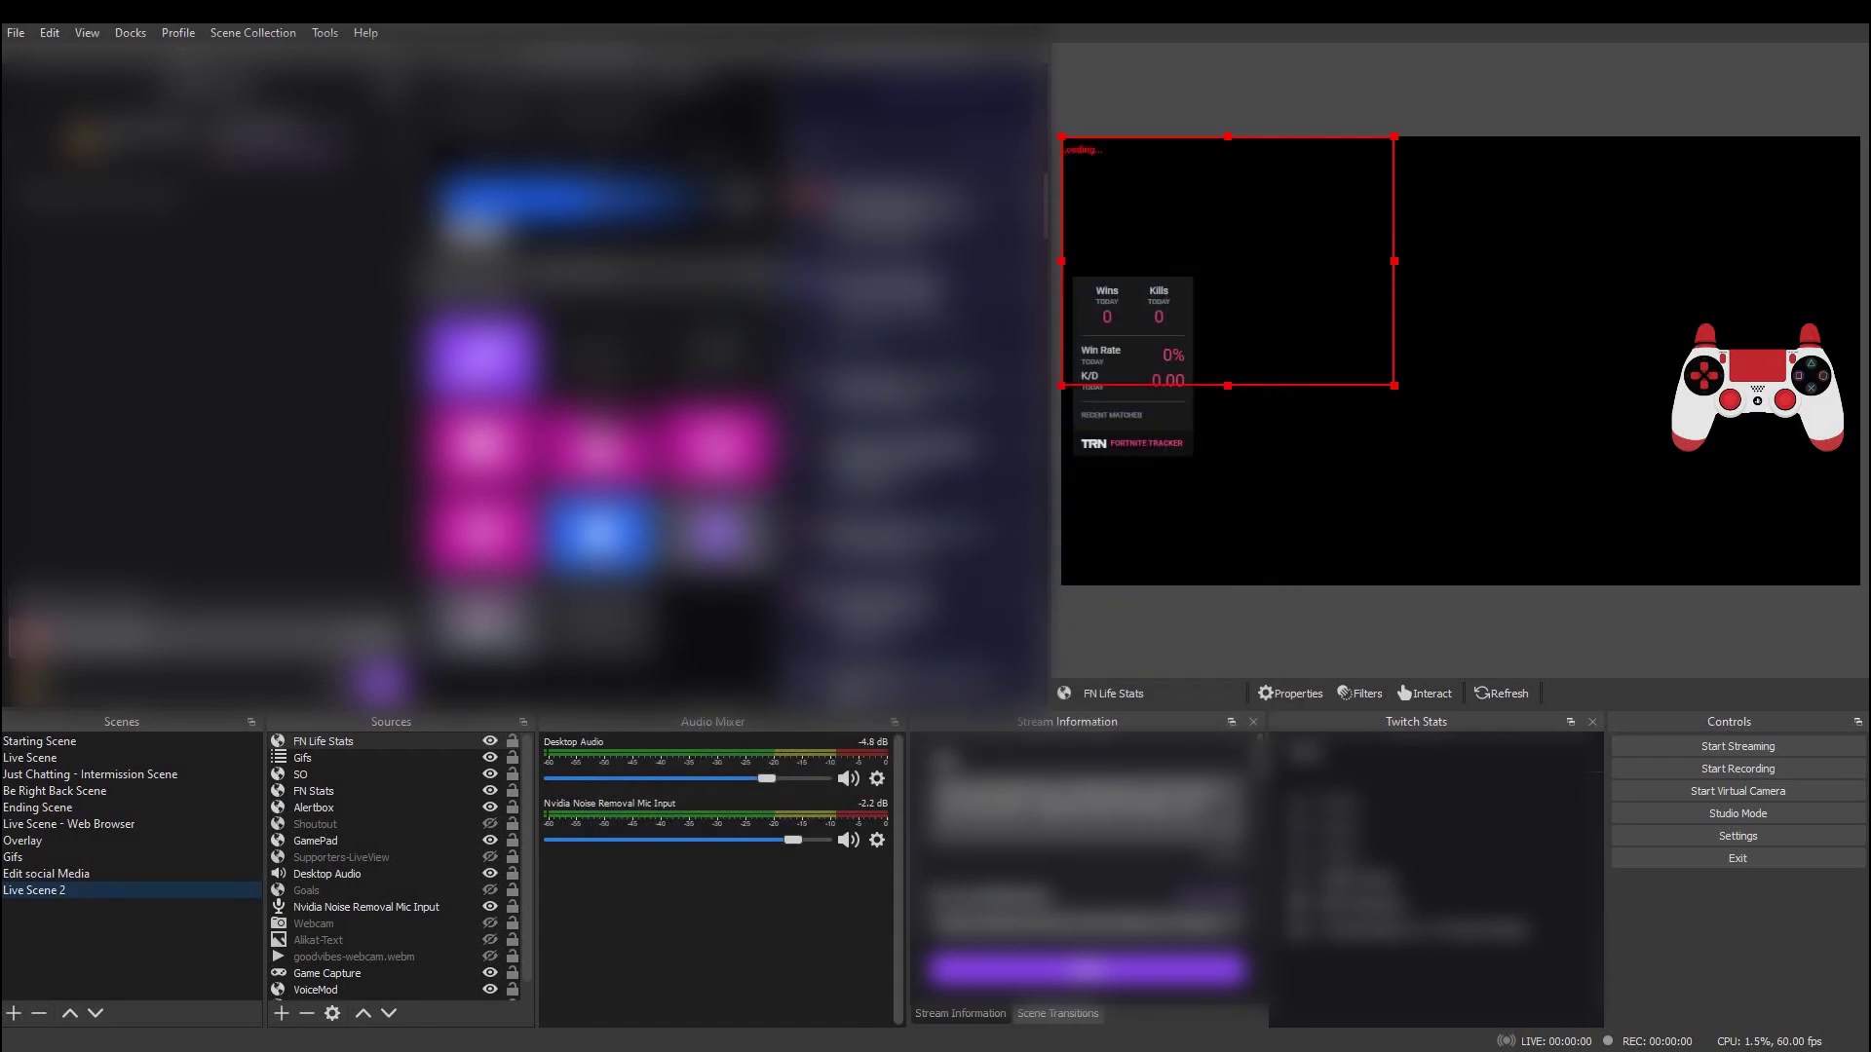
Enlarge the FN Life Stats source and position it between the today's stats box and the controller graphic
drag(1108, 224, 1341, 457)
drag(1617, 287, 1779, 177)
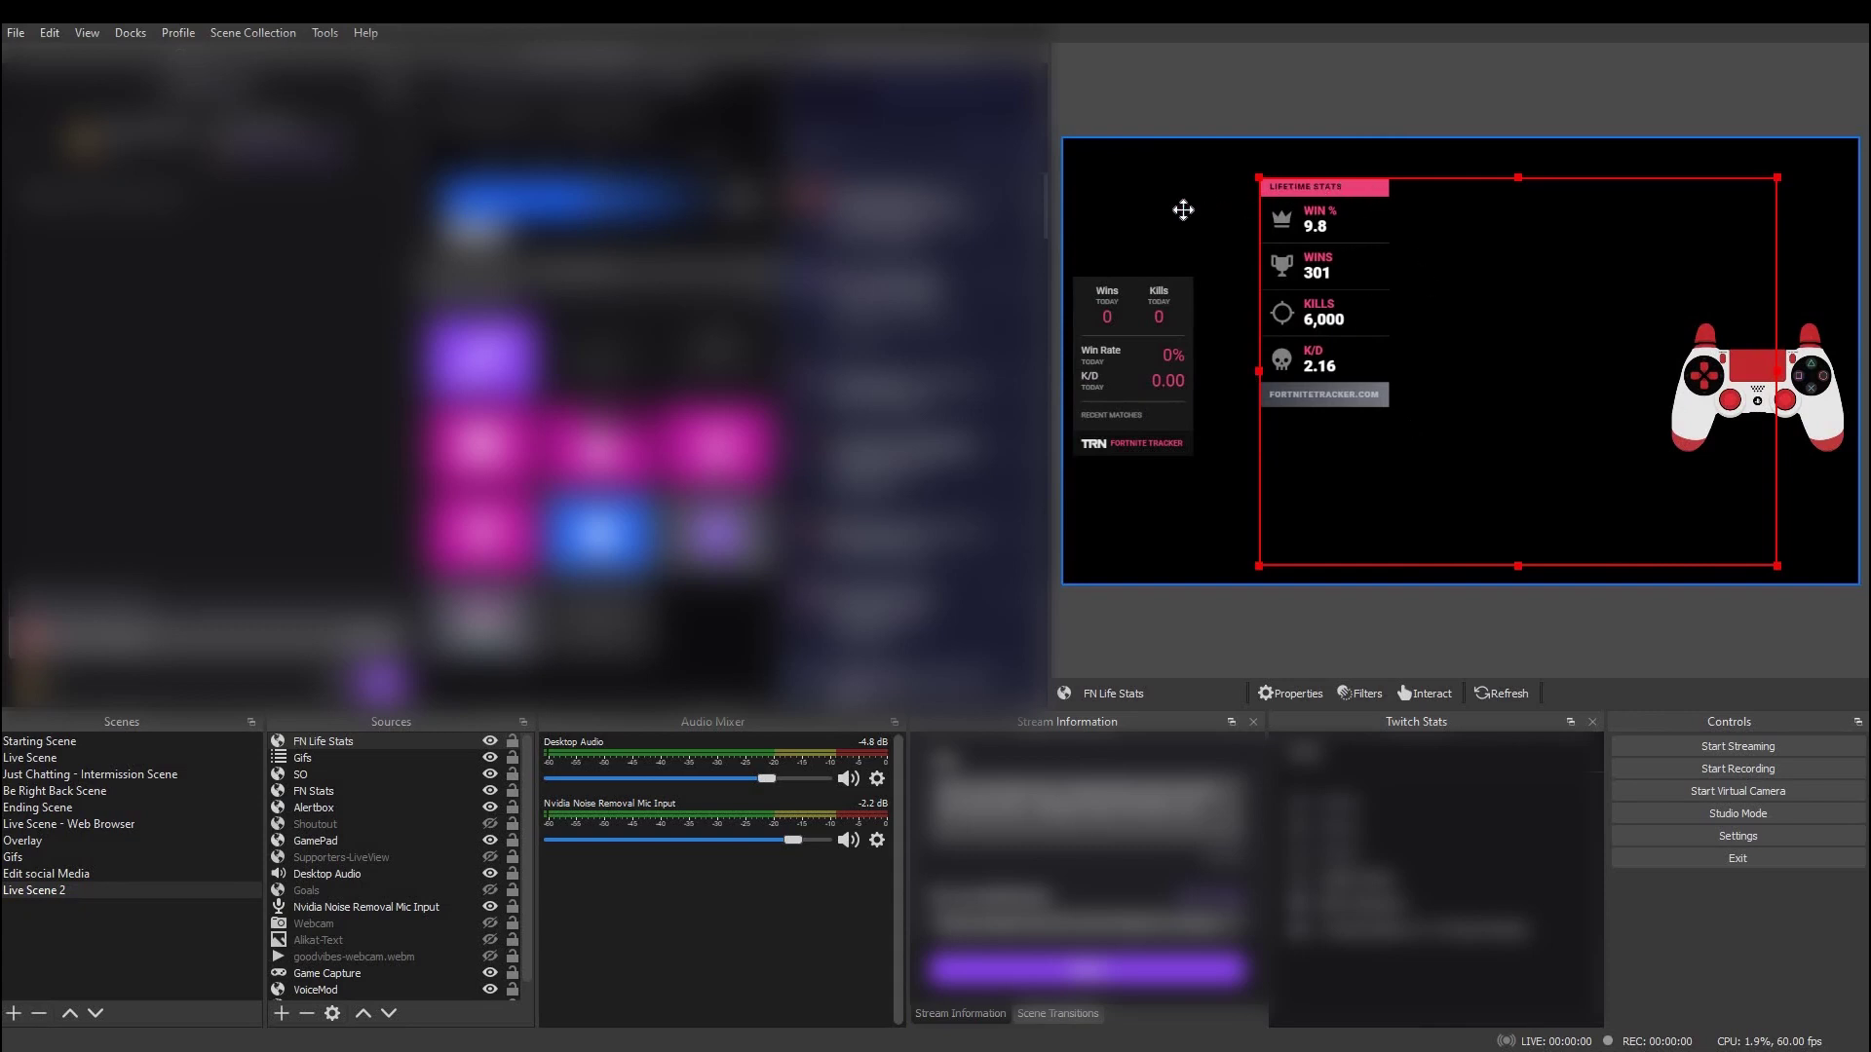
mouse_move(1462, 184)
mouse_down()
mouse_move(1366, 201)
mouse_move(1459, 203)
mouse_up()
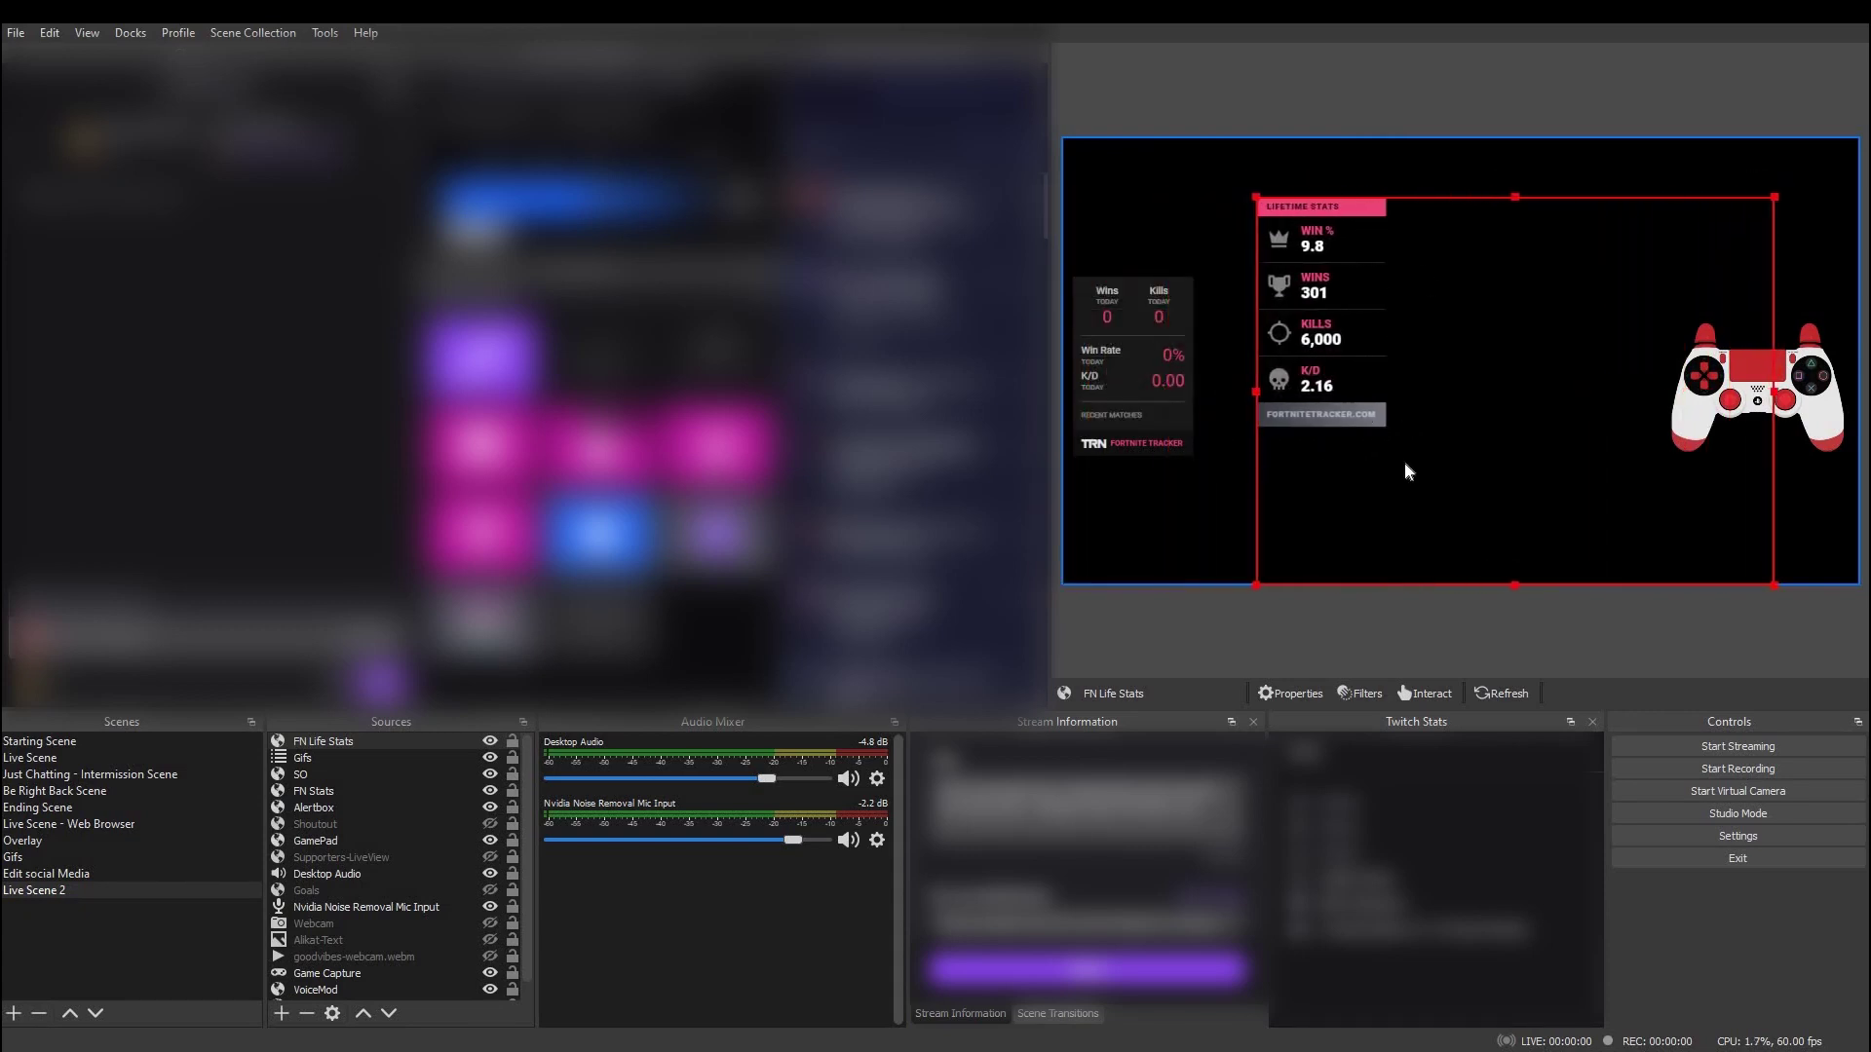
click(1304, 618)
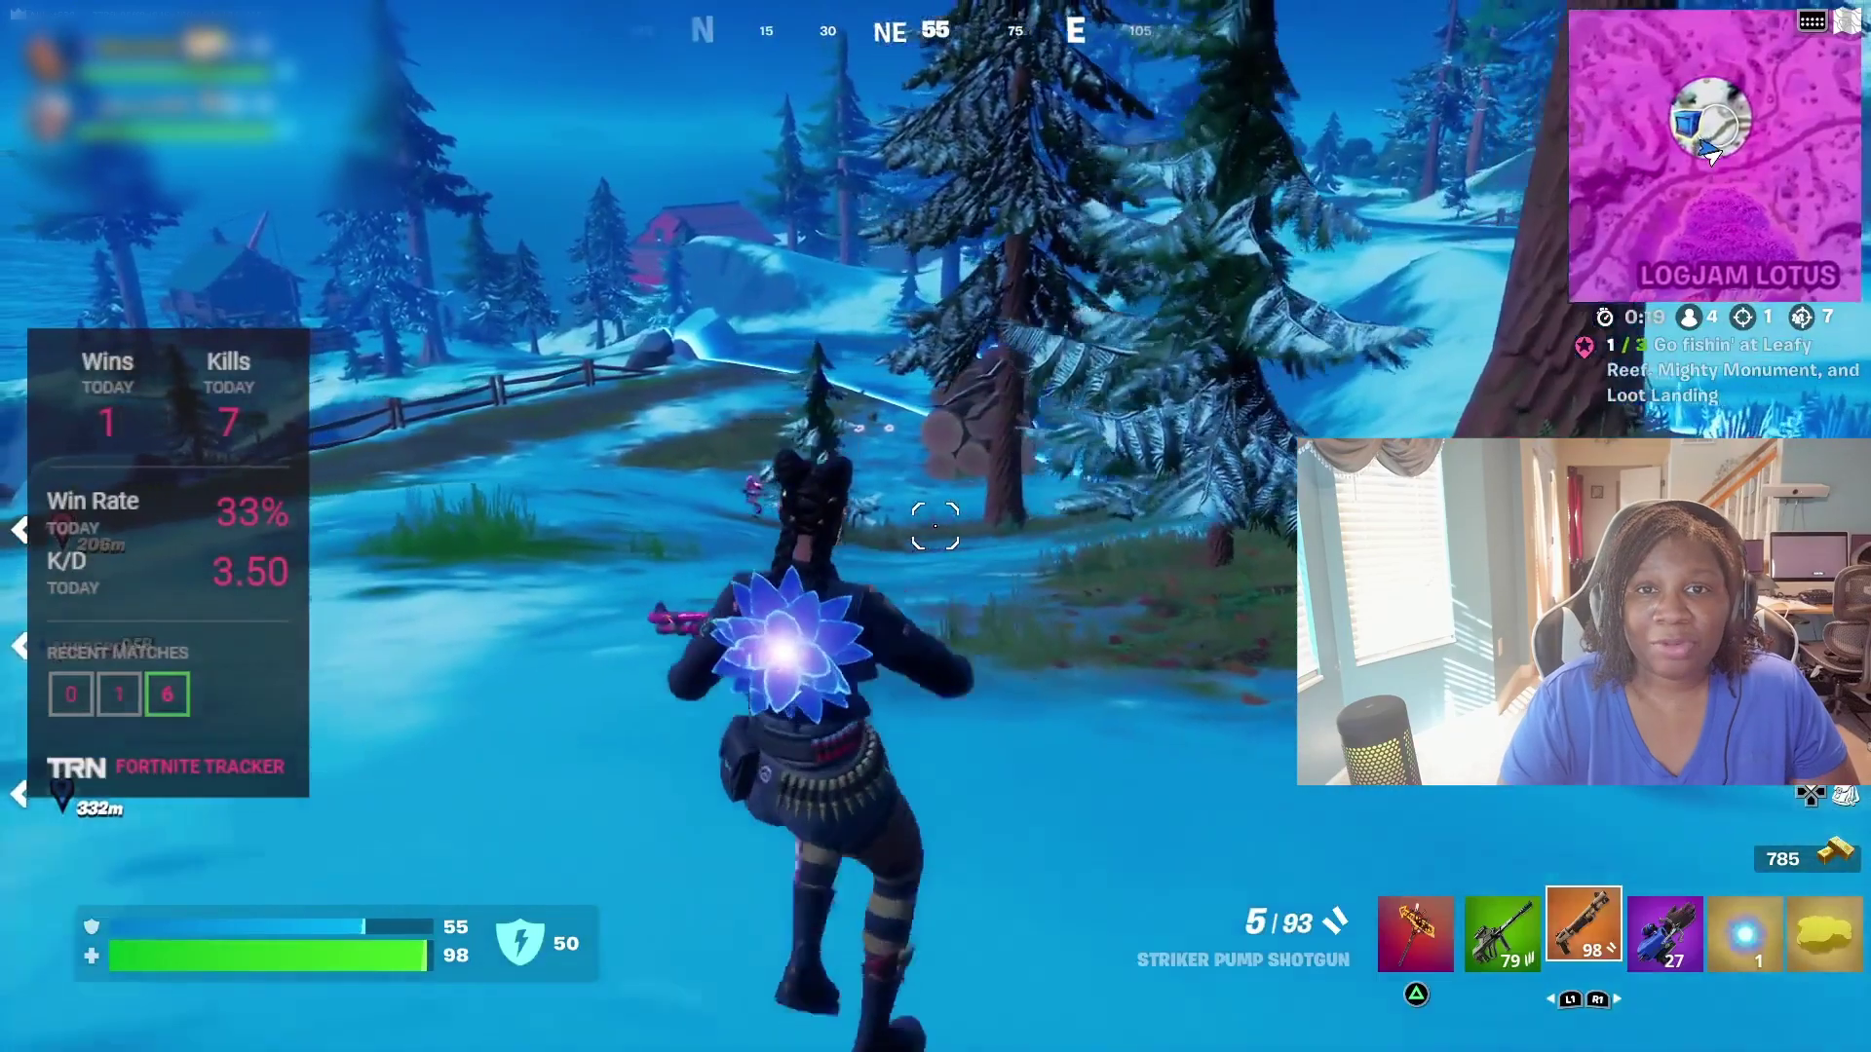